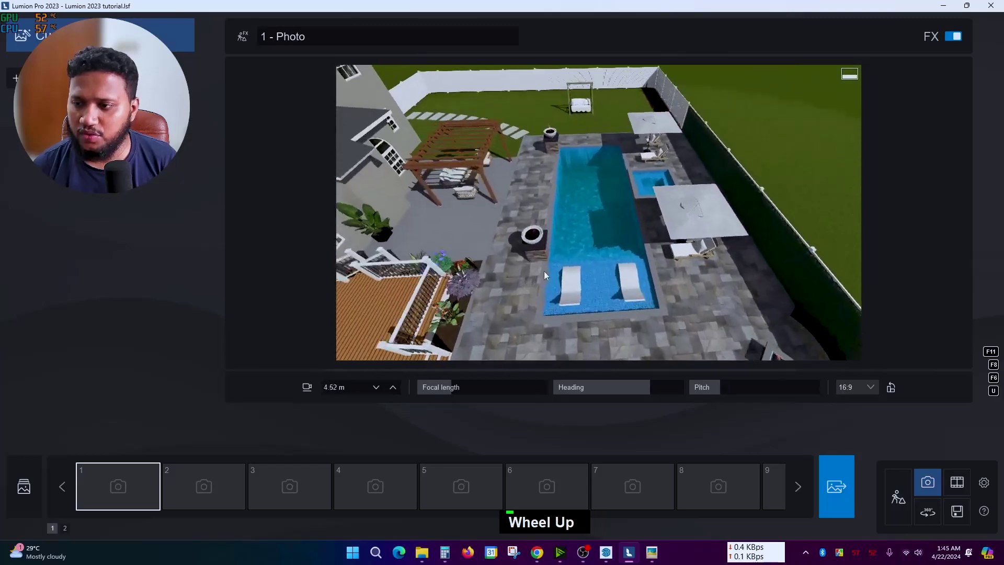
# Move the camera to face the pool and pergola from the lawn with the stepping stones, and set eye level at 1.60 m.
pyautogui.scroll(-2, 560, 275)
pyautogui.scroll(3, 568, 262)
pyautogui.scroll(-5, 575, 266)
pyautogui.press('a')
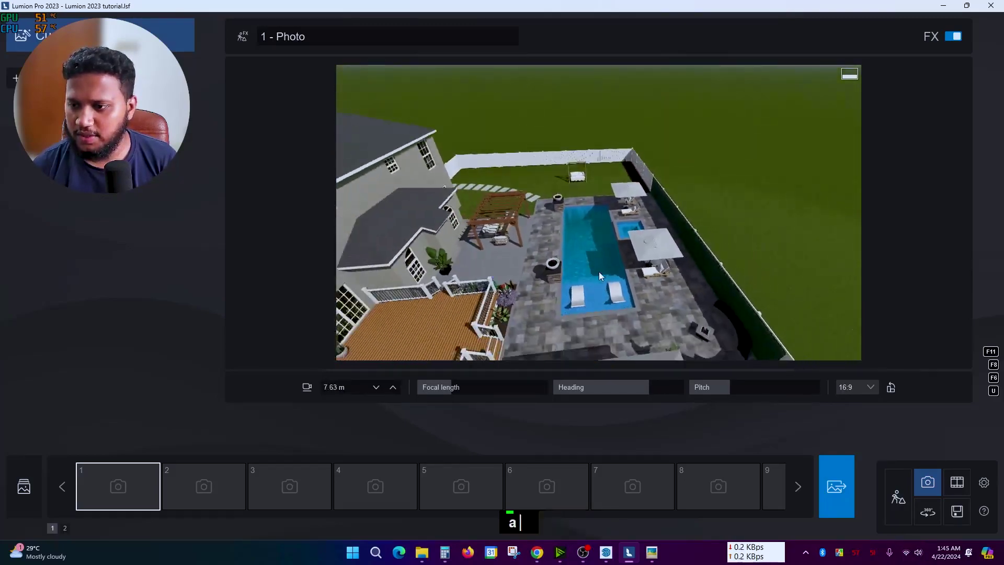
pyautogui.keyDown('shift'); pyautogui.moveTo(612, 274); pyautogui.dragTo(749, 240, button='right'); pyautogui.keyUp('shift')
pyautogui.keyDown('shift'); pyautogui.scroll(3, 731, 271); pyautogui.keyUp('shift')
pyautogui.press('d')
pyautogui.press('d')
pyautogui.moveTo(658, 257); pyautogui.dragTo(539, 293, button='right')
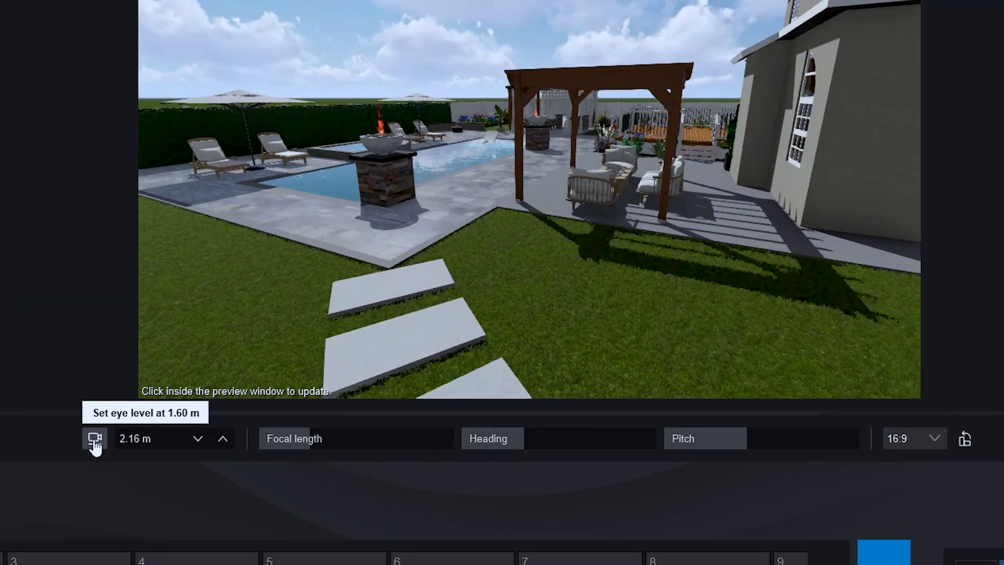
pyautogui.click(95, 440)
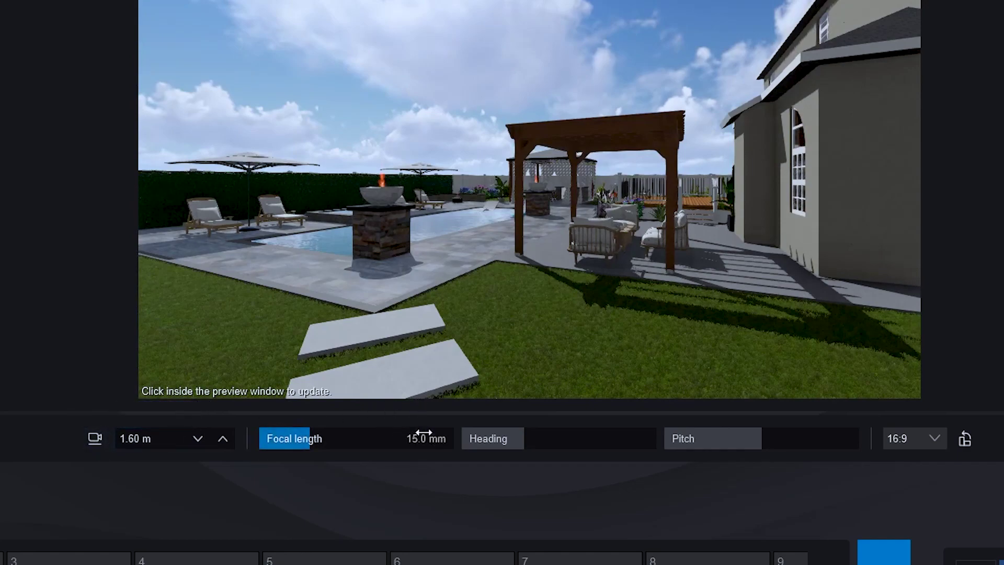
# Set the focal length to 30.9 mm, pull the view back, and store the pool and pergola view as photo 1.
pyautogui.moveTo(325, 438); pyautogui.dragTo(340, 438)
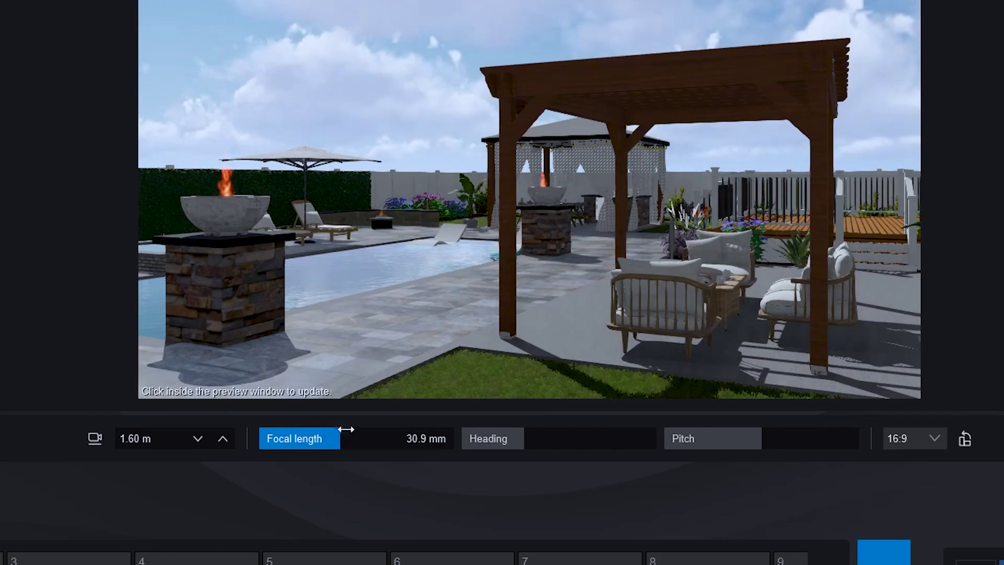
pyautogui.scroll(-10, 411, 356)
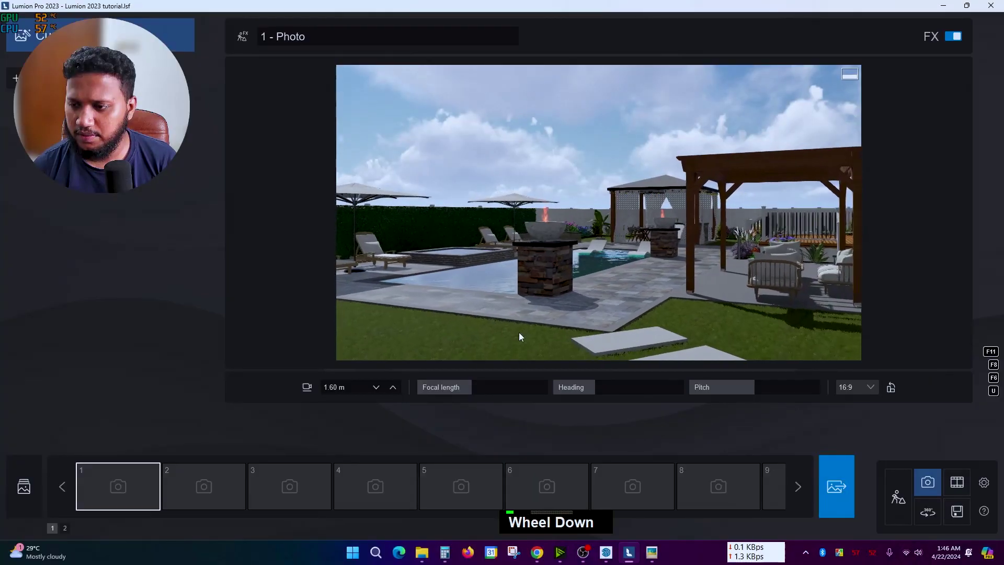
pyautogui.press('a')
pyautogui.press('a')
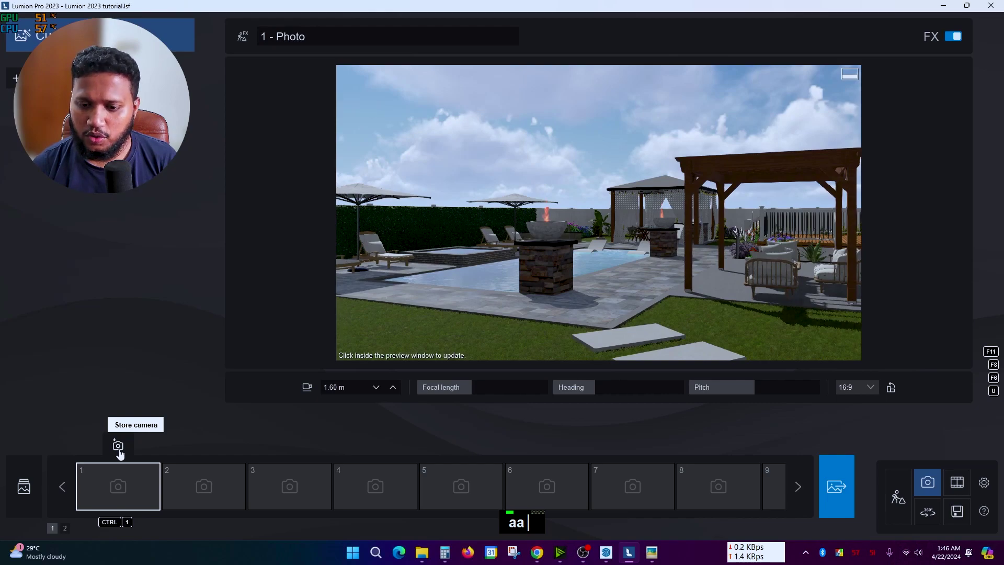
pyautogui.click(118, 446)
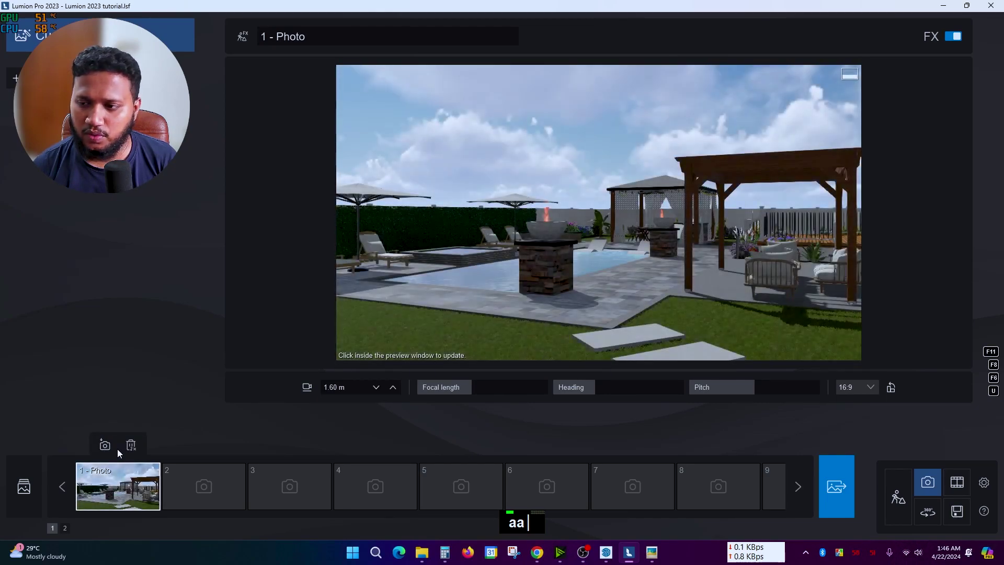
# Frame the pool lengthwise toward the gazebo from a camera height of about 0.81 m and store it as photo 2.
pyautogui.doubleClick(742, 211)
pyautogui.click(211, 475)
pyautogui.moveTo(554, 310); pyautogui.dragTo(593, 281, button='right')
pyautogui.press('d')
pyautogui.press('d')
pyautogui.press('d')
pyautogui.press('d')
pyautogui.press('d')
pyautogui.press('d')
pyautogui.press('d')
pyautogui.press('d')
pyautogui.press('d')
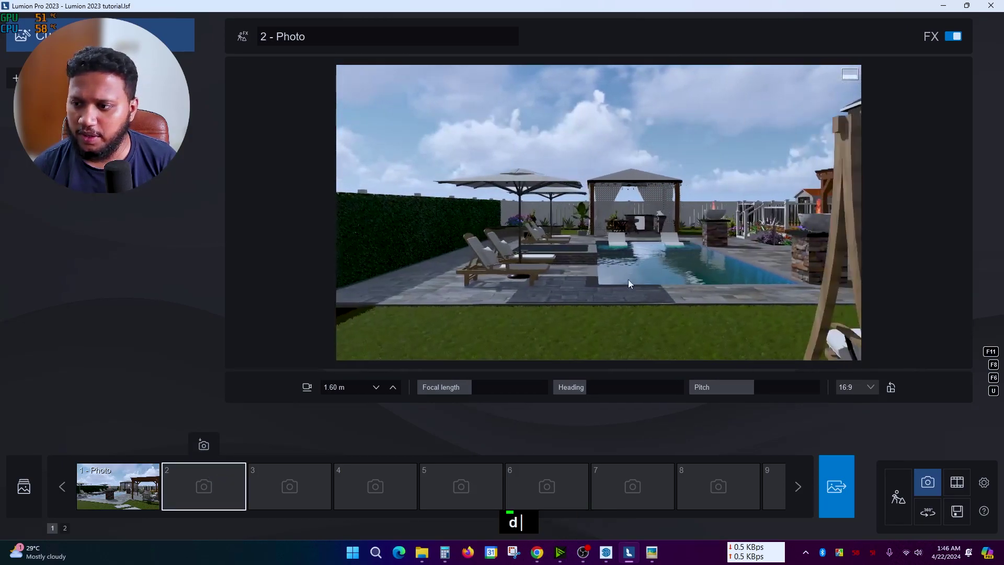
pyautogui.scroll(4, 626, 280)
pyautogui.press('a')
pyautogui.scroll(-3, 622, 280)
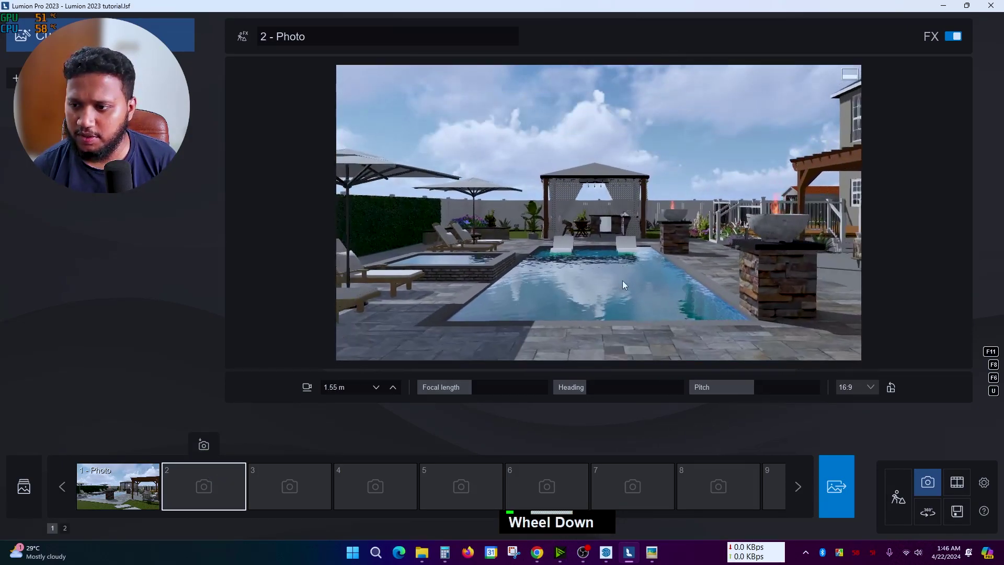
pyautogui.rightClick(622, 280)
pyautogui.moveTo(622, 281); pyautogui.dragTo(625, 280, button='right')
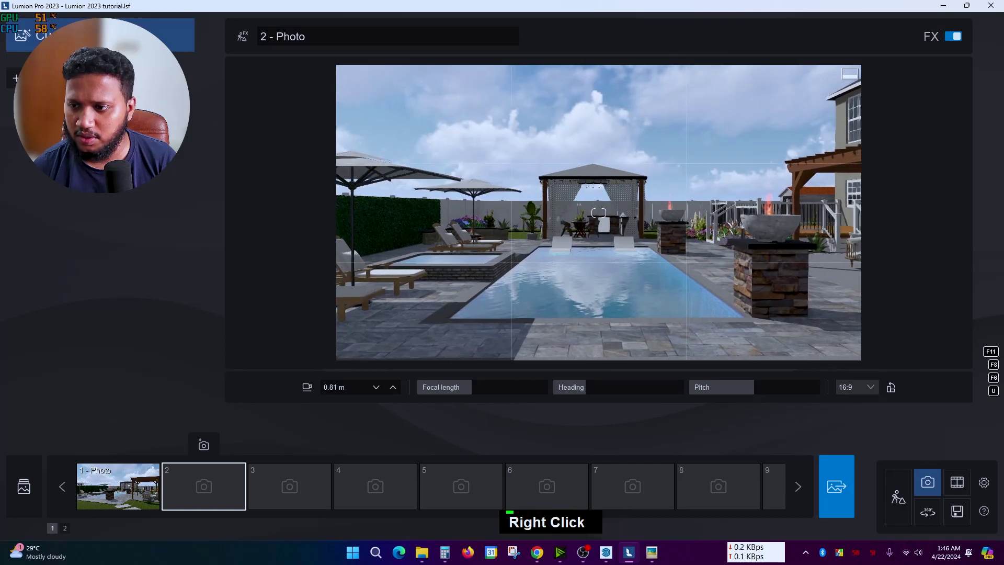
pyautogui.click(204, 445)
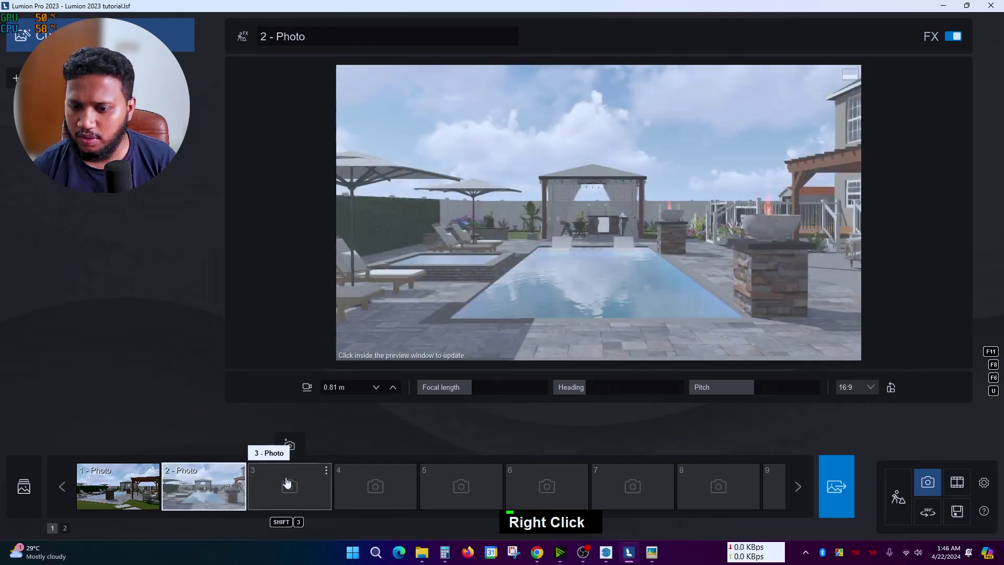
# Frame the curtained gazebo from the front at about 1.34 m height, store it as photo 3, and slightly increase the focal length.
pyautogui.scroll(5, 618, 269)
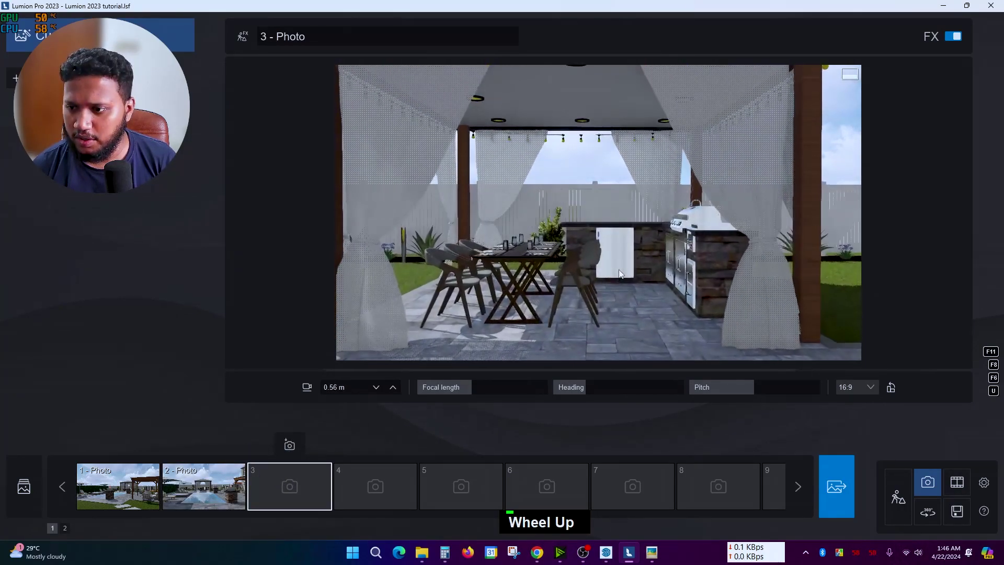
pyautogui.scroll(-5, 619, 269)
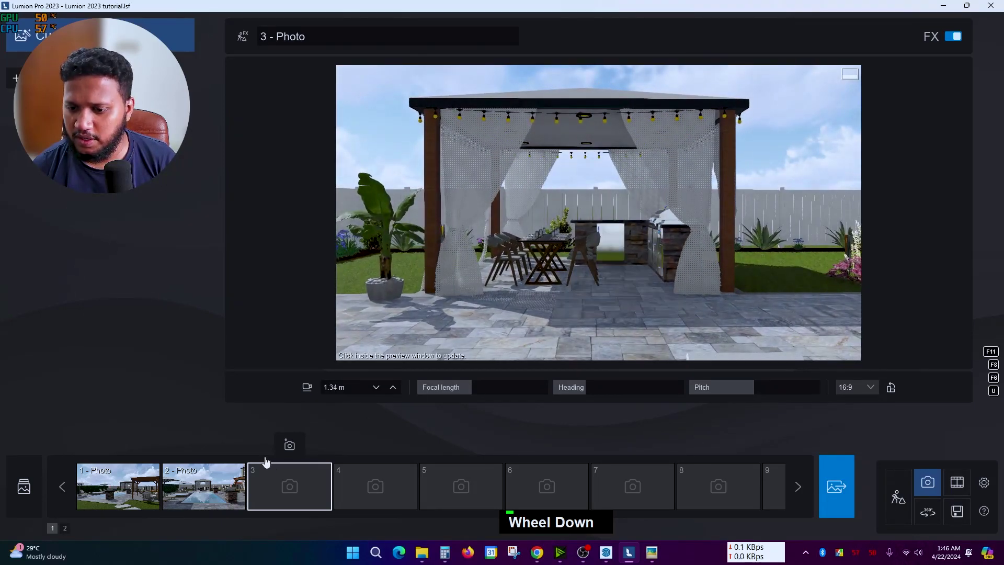
pyautogui.click(288, 446)
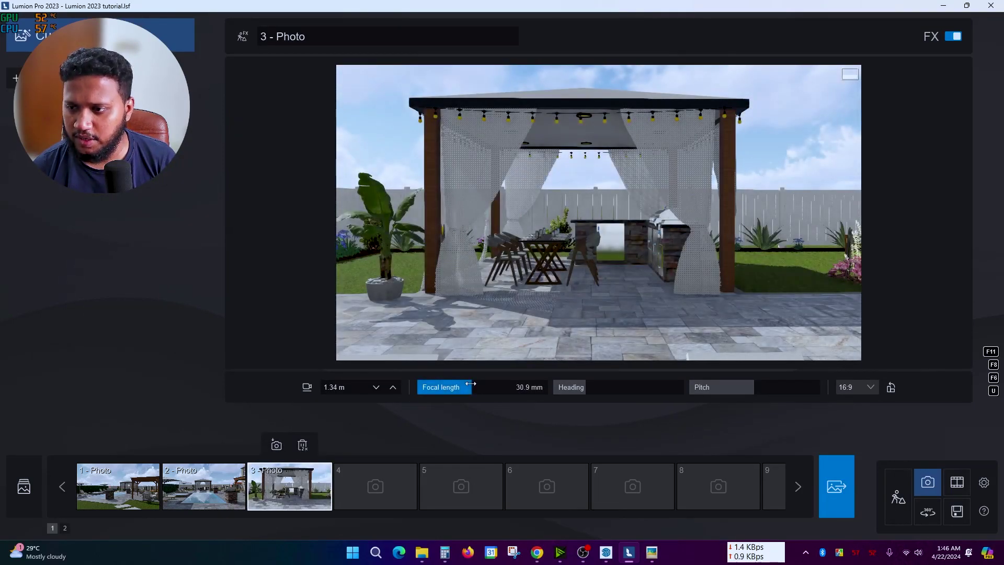
pyautogui.moveTo(471, 384); pyautogui.dragTo(476, 384)
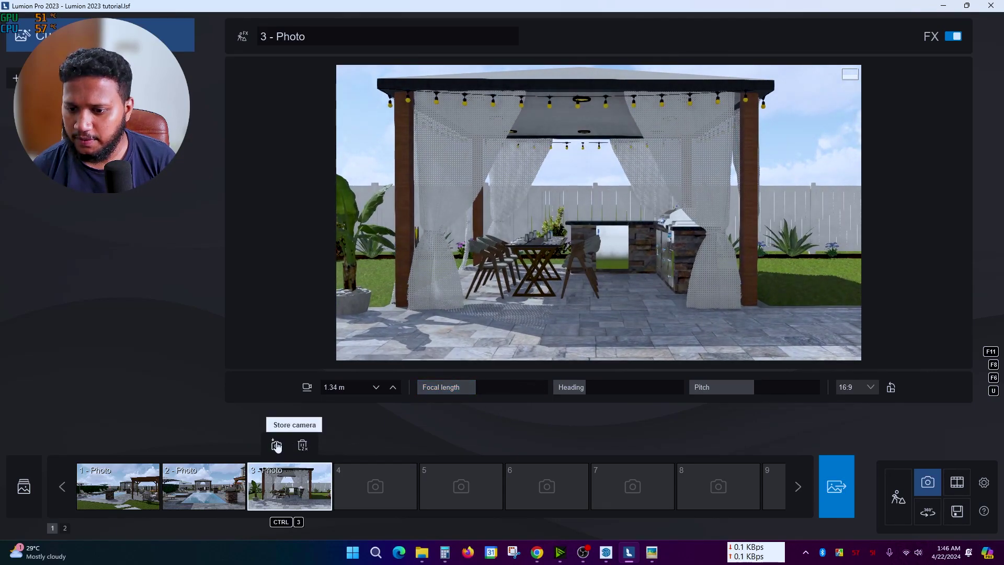
# Compose the view for photo 4 from the poolside, looking across the water at the fire bowls, deck and pergola.
pyautogui.click(372, 488)
pyautogui.press('a')
pyautogui.press('a')
pyautogui.moveTo(528, 225); pyautogui.dragTo(754, 199, button='right')
pyautogui.press('d')
pyautogui.press('d')
pyautogui.scroll(2, 751, 197)
pyautogui.press('a')
pyautogui.press('q')
pyautogui.press('q')
pyautogui.press('d')
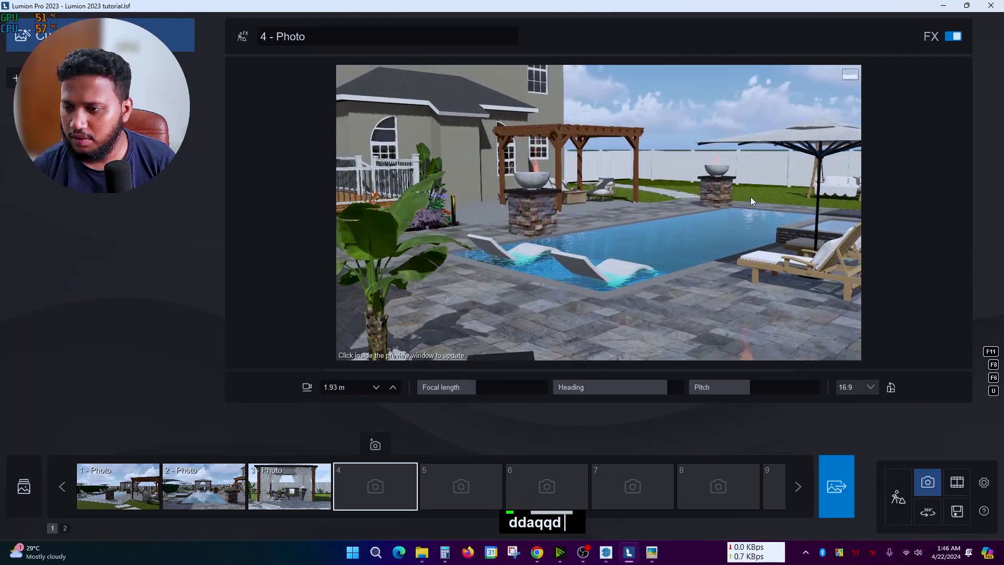
pyautogui.press('a')
pyautogui.scroll(1, 750, 198)
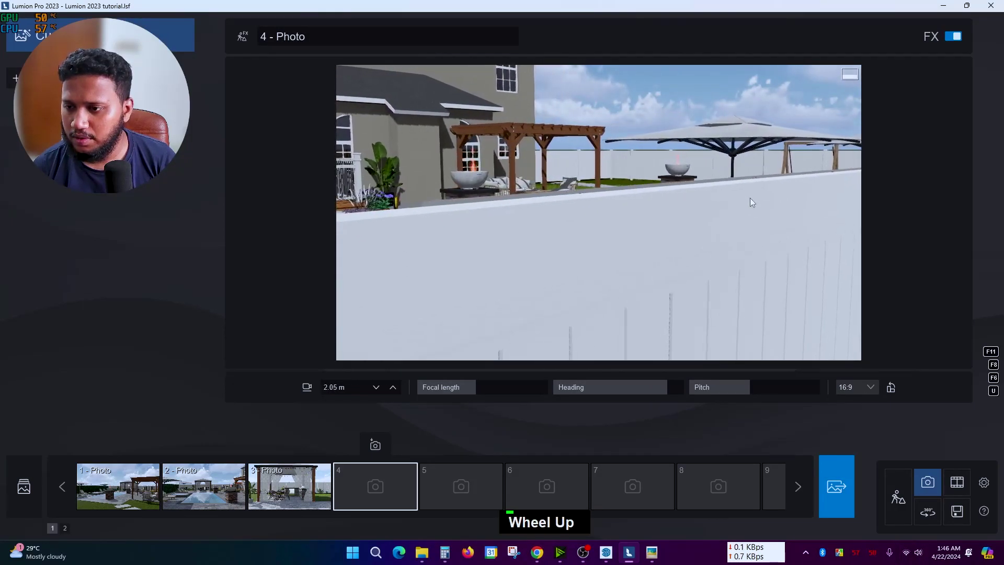
pyautogui.moveTo(750, 198); pyautogui.dragTo(811, 201, button='right')
pyautogui.scroll(2, 812, 201)
pyautogui.press('d')
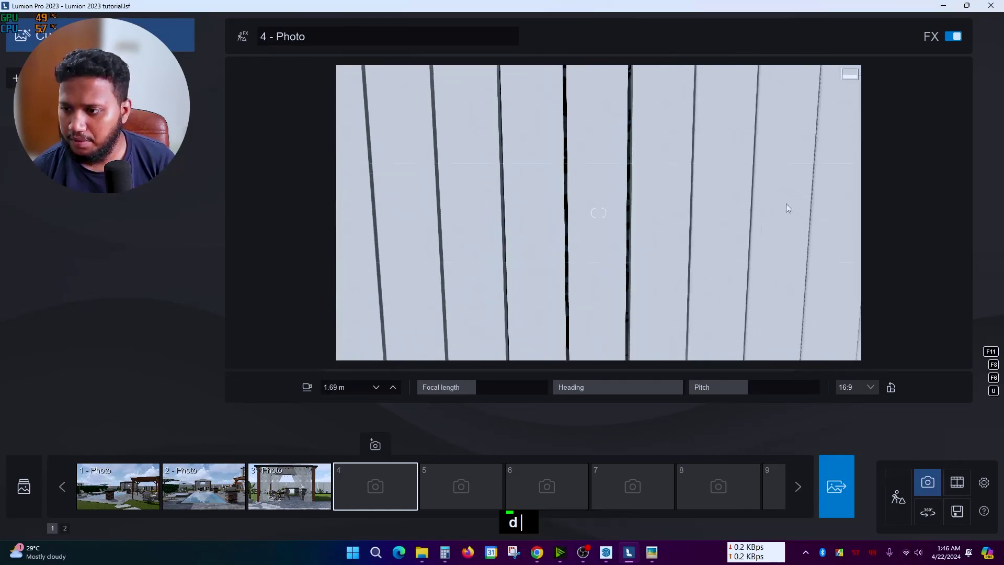
pyautogui.press('d')
pyautogui.press('d')
pyautogui.scroll(1, 734, 206)
pyautogui.press('d')
pyautogui.press('d')
pyautogui.press('d')
pyautogui.press('d')
pyautogui.press('d')
pyautogui.press('d')
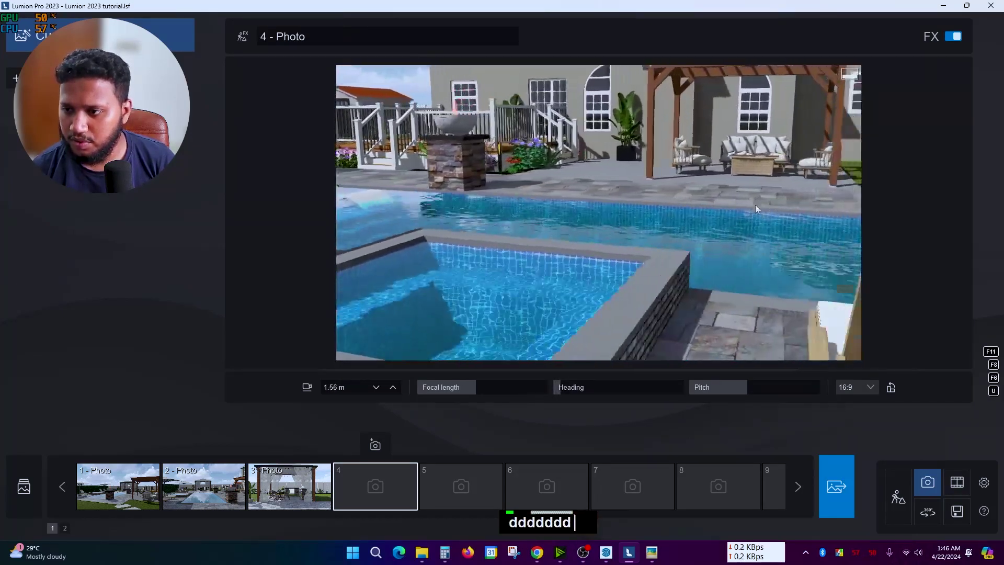
pyautogui.press('d')
pyautogui.press('d')
pyautogui.press('d')
pyautogui.press('d')
pyautogui.press('d')
pyautogui.press('d')
pyautogui.press('d')
pyautogui.press('d')
pyautogui.press('d')
pyautogui.press('d')
pyautogui.press('d')
pyautogui.press('d')
pyautogui.press('d')
pyautogui.scroll(1, 705, 208)
pyautogui.press('d')
pyautogui.press('d')
pyautogui.press('d')
pyautogui.press('d')
pyautogui.press('d')
pyautogui.press('d')
pyautogui.press('d')
pyautogui.press('d')
pyautogui.press('d')
pyautogui.press('d')
pyautogui.press('d')
pyautogui.press('d')
pyautogui.press('d')
pyautogui.press('d')
pyautogui.press('d')
pyautogui.press('d')
pyautogui.press('d')
pyautogui.press('d')
pyautogui.press('d')
pyautogui.press('d')
pyautogui.moveTo(704, 209); pyautogui.dragTo(692, 203, button='right')
pyautogui.press('d')
pyautogui.scroll(-1, 692, 202)
pyautogui.press('d')
pyautogui.press('d')
pyautogui.press('d')
pyautogui.press('d')
pyautogui.press('d')
pyautogui.press('d')
pyautogui.press('d')
pyautogui.press('d')
pyautogui.press('d')
pyautogui.press('d')
pyautogui.press('d')
pyautogui.press('a')
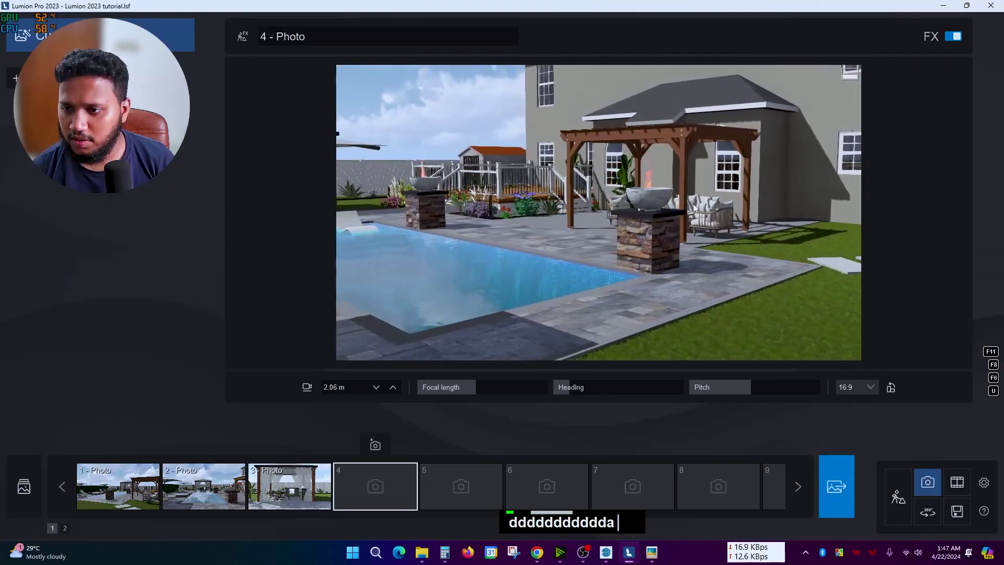
pyautogui.press('a')
pyautogui.press('d')
pyautogui.scroll(1, 693, 206)
pyautogui.press('d')
pyautogui.press('d')
pyautogui.press('d')
pyautogui.press('d')
pyautogui.press('d')
pyautogui.press('d')
pyautogui.press('d')
pyautogui.press('d')
pyautogui.press('d')
pyautogui.press('d')
pyautogui.press('d')
pyautogui.press('a')
pyautogui.press('a')
pyautogui.press('d')
pyautogui.press('d')
pyautogui.press('a')
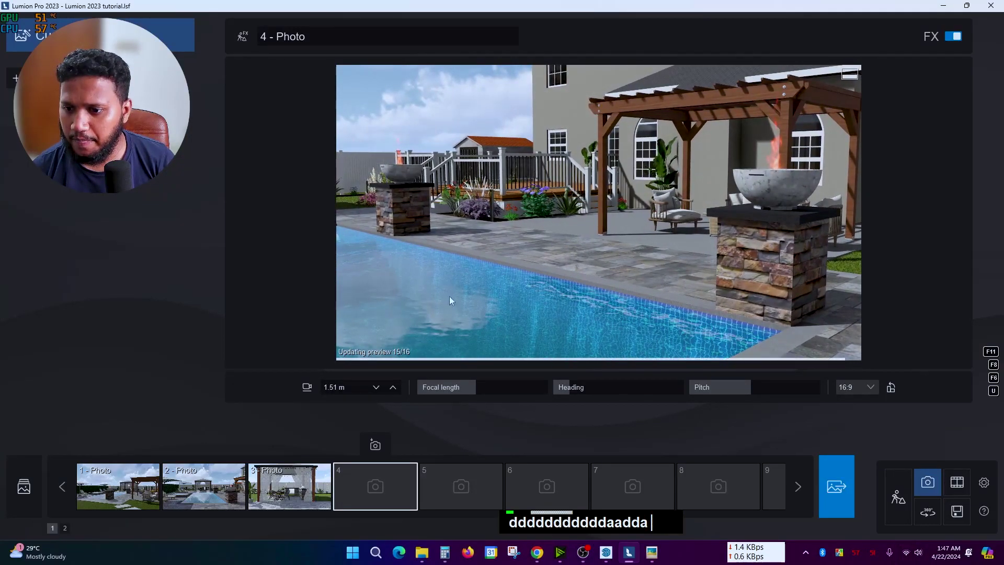
# Set the camera height to 1.50 m and store the poolside view as photo 4.
pyautogui.click(307, 389)
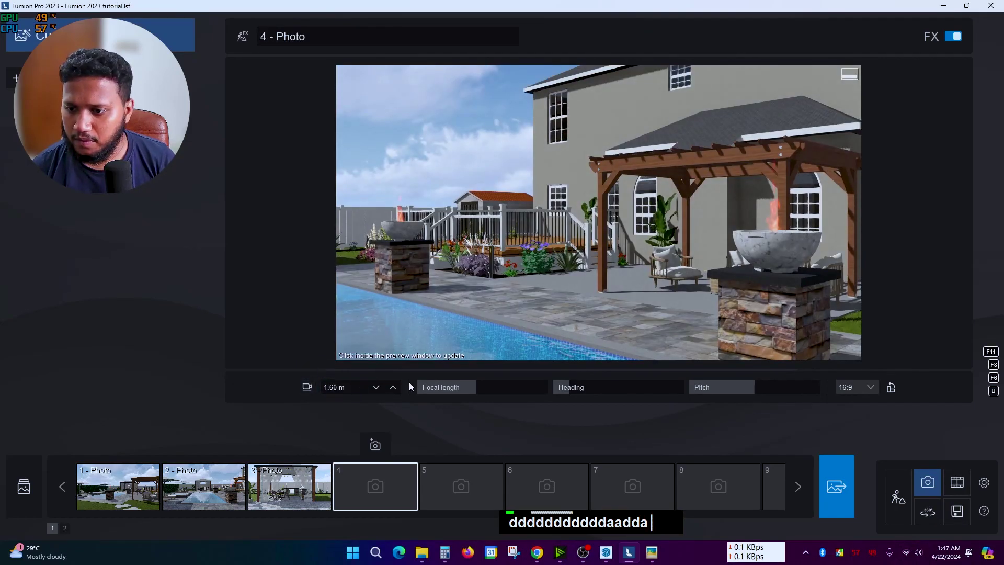
pyautogui.click(377, 388)
pyautogui.click(374, 445)
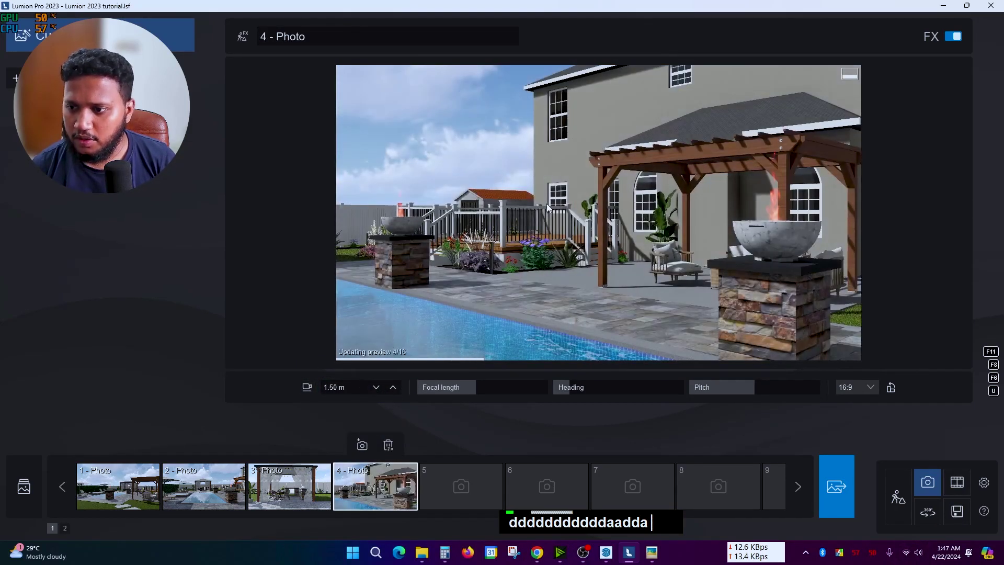
# Try the Realistic style on photo 1 and update its preview.
pyautogui.click(120, 473)
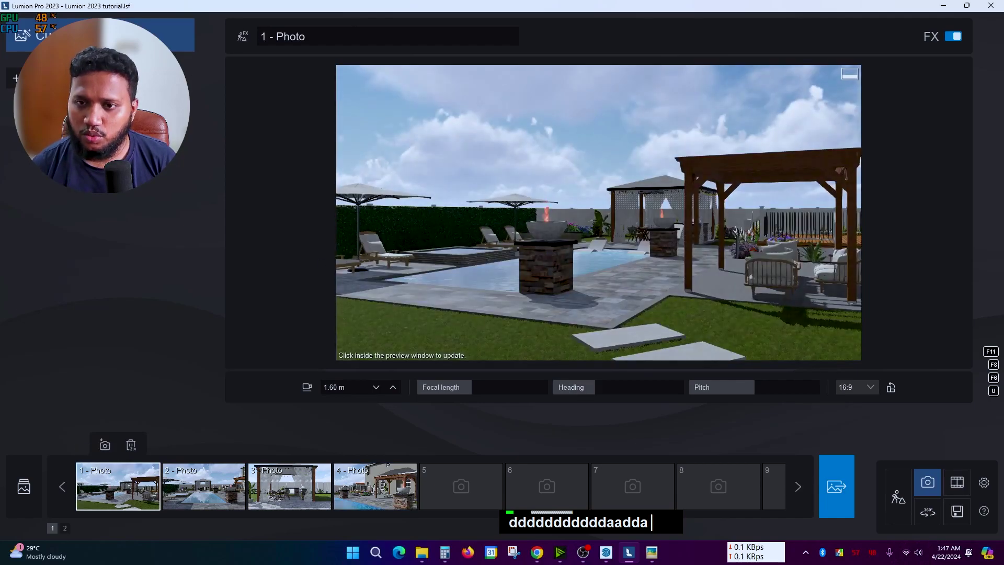
pyautogui.click(27, 79)
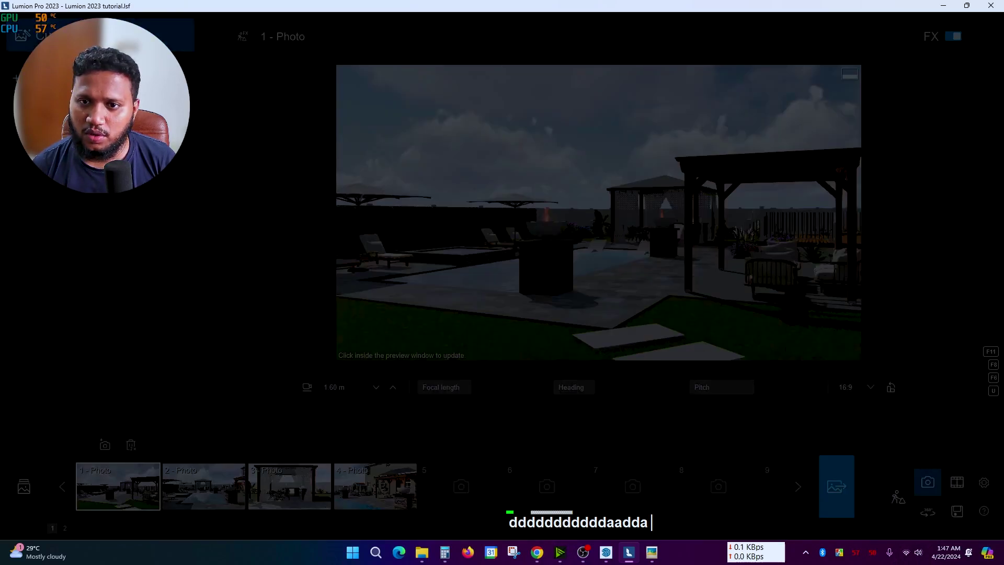
pyautogui.press('Escape')
pyautogui.click(99, 35)
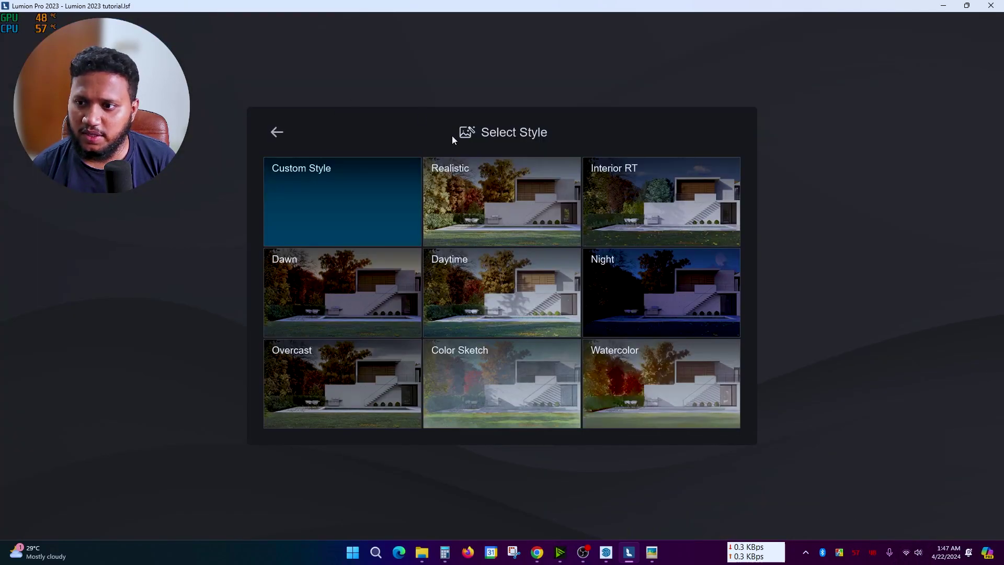
pyautogui.click(478, 182)
pyautogui.doubleClick(559, 260)
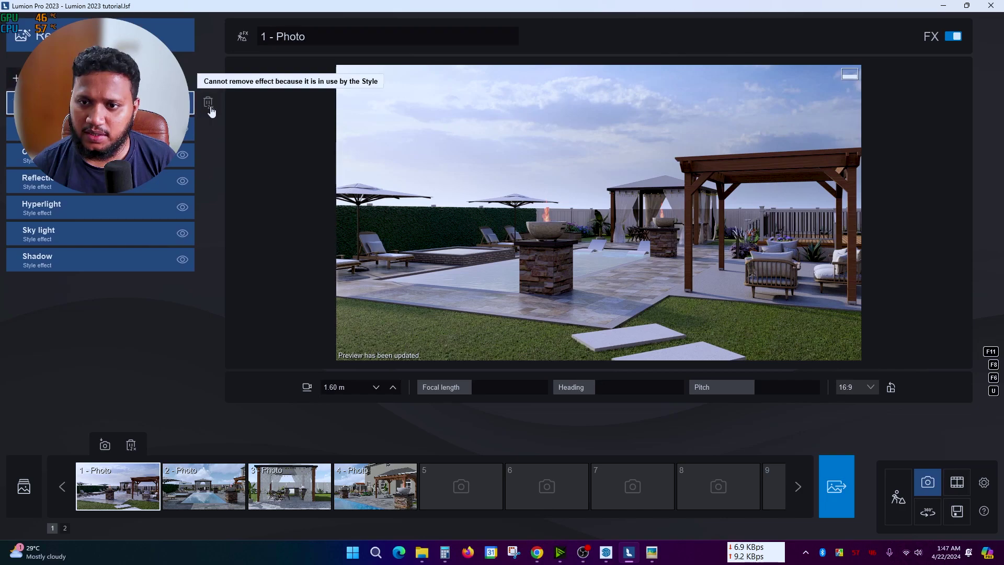
# Try to delete the Realistic style's first effect and return photo 1 to a custom style.
pyautogui.doubleClick(212, 109)
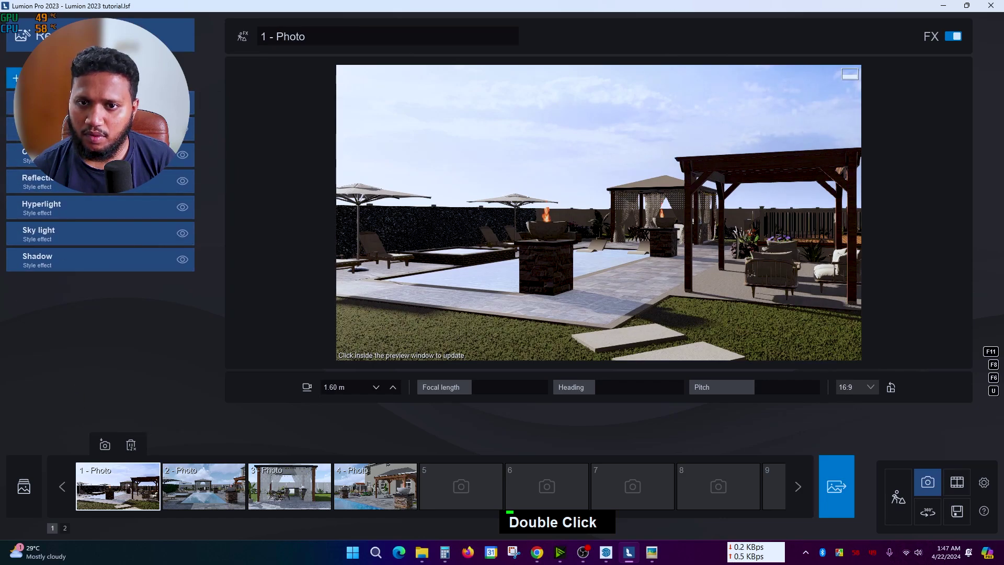
pyautogui.click(37, 78)
pyautogui.doubleClick(182, 78)
pyautogui.click(38, 78)
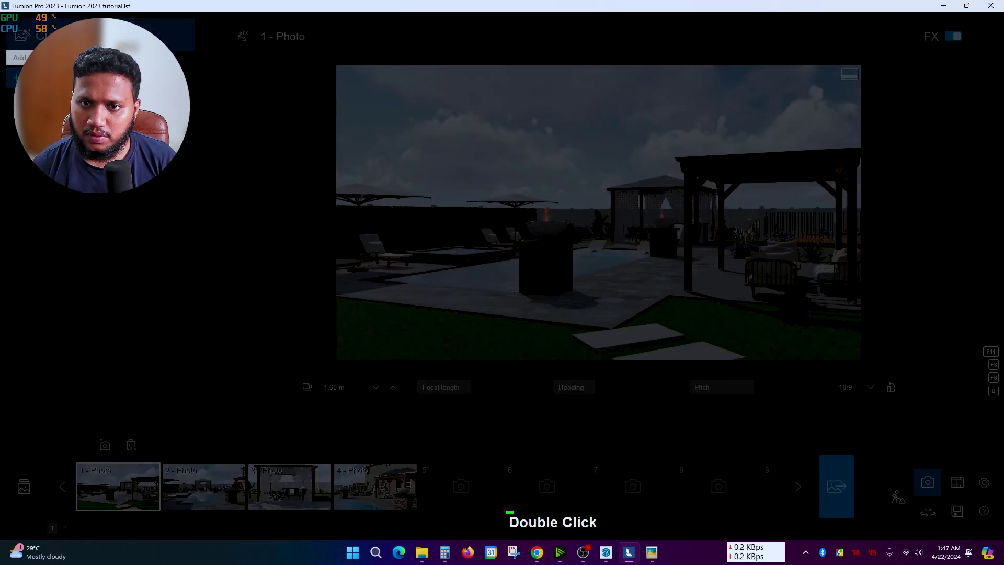
pyautogui.click(6, 84)
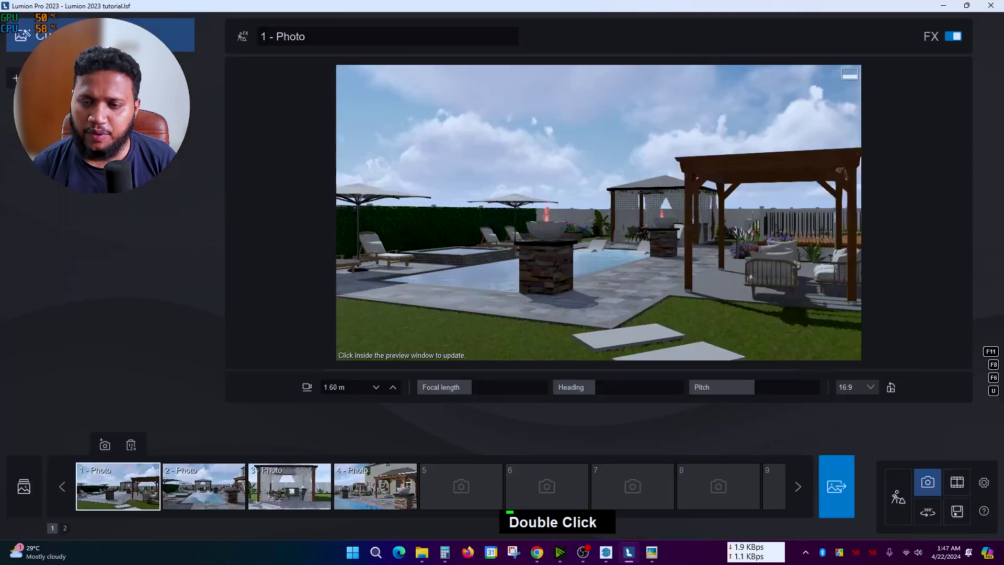
# Load the SA-QU Studio.lme effects file onto photo 1 from the Lumion Effect folder and check it in a tilted-down view.
pyautogui.click(38, 78)
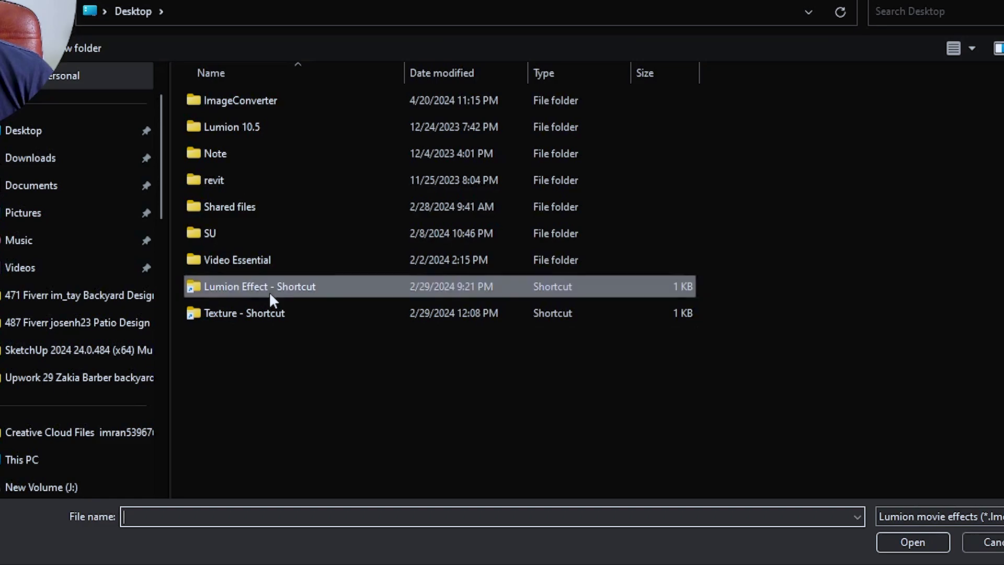
pyautogui.doubleClick(269, 289)
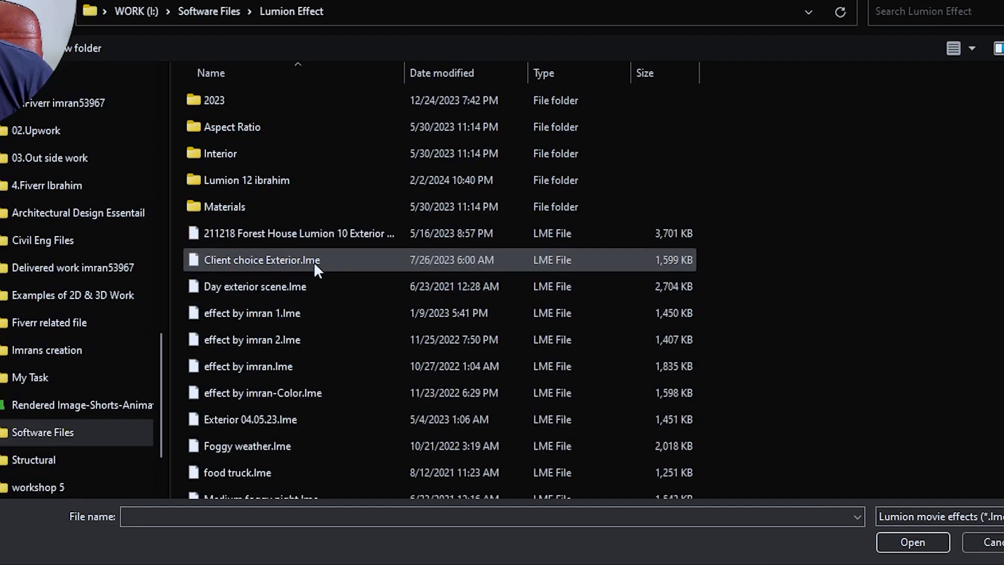
pyautogui.doubleClick(265, 179)
pyautogui.click(276, 230)
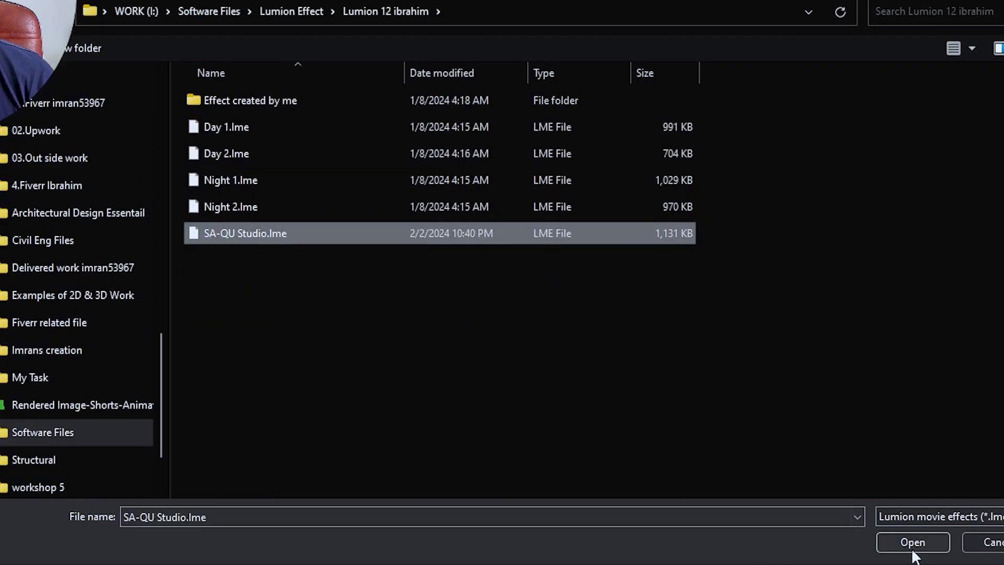
pyautogui.click(913, 541)
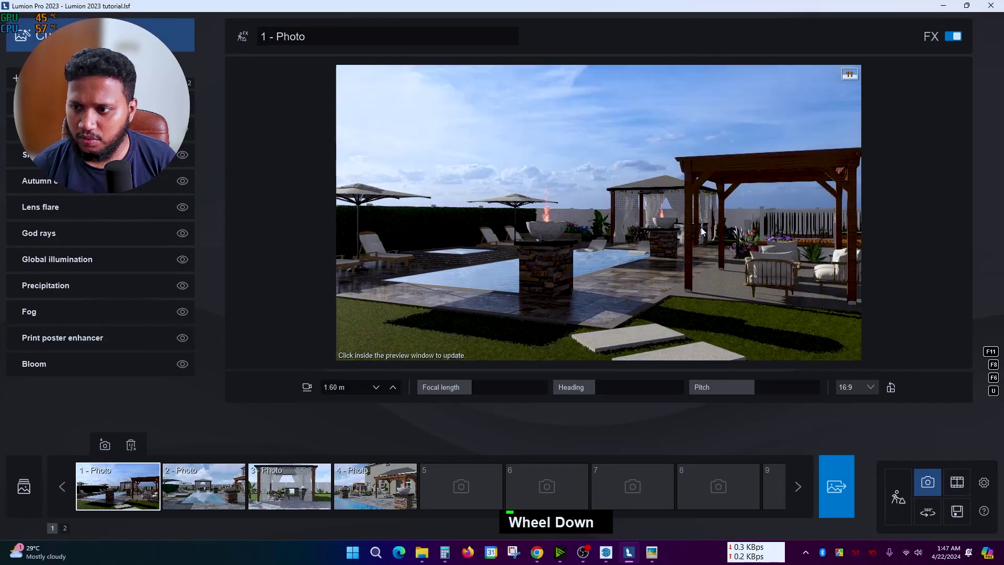
pyautogui.doubleClick(703, 231)
pyautogui.moveTo(700, 228); pyautogui.dragTo(700, 256, button='right')
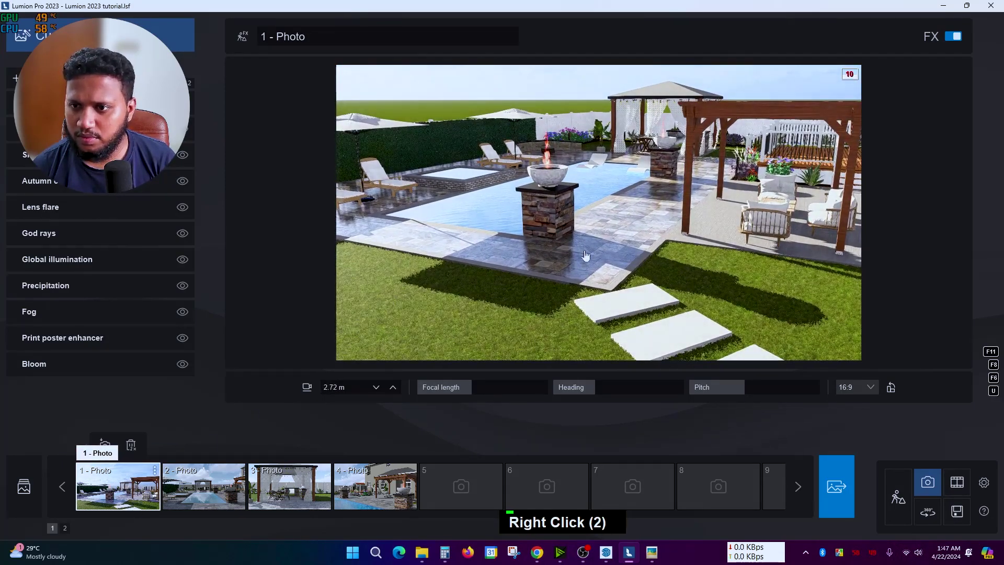
# Restore photo 1's stored view and review the settings of its effects from Sky Light through Autumn colors to Lens flare.
pyautogui.doubleClick(117, 486)
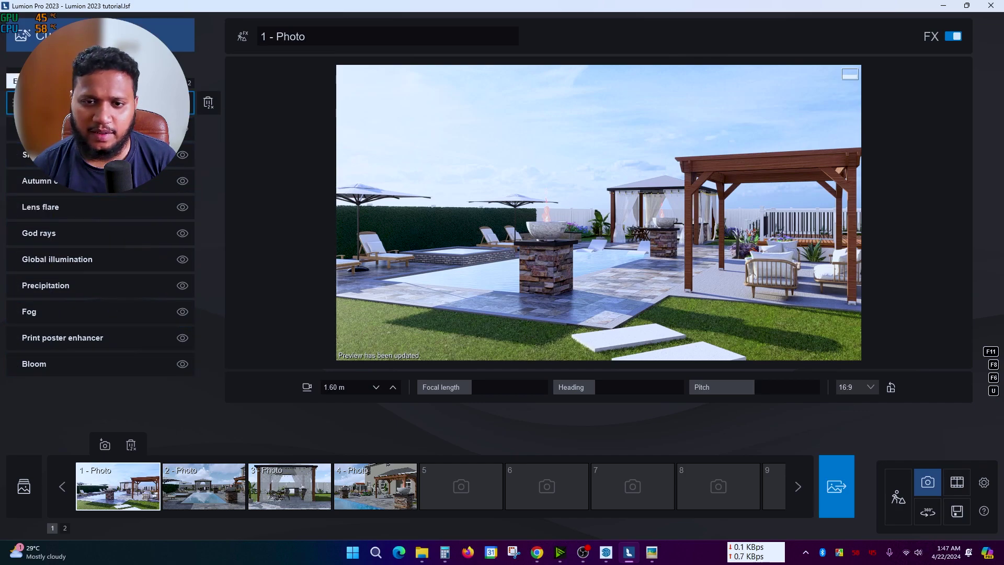
pyautogui.click(100, 104)
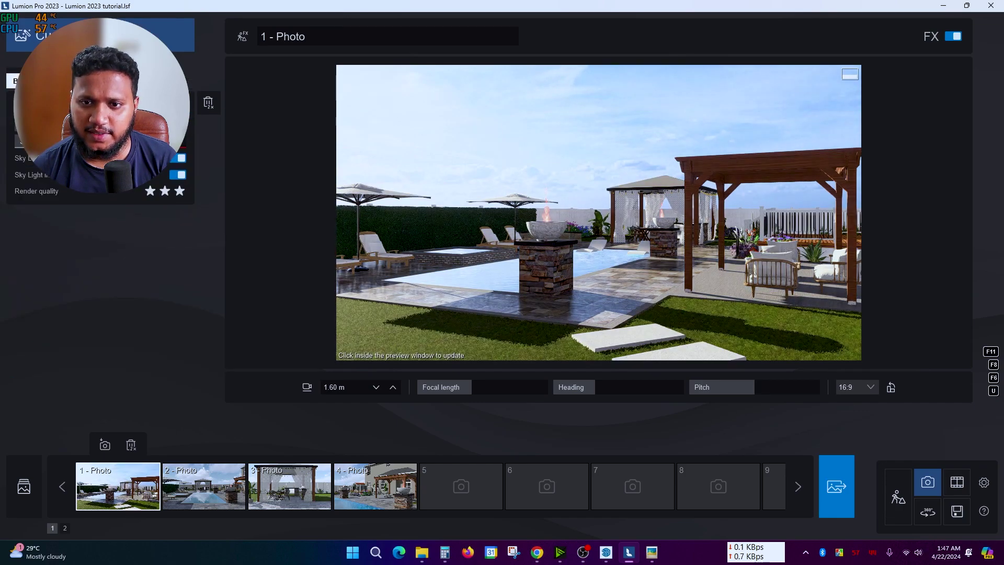
pyautogui.click(100, 103)
pyautogui.click(101, 129)
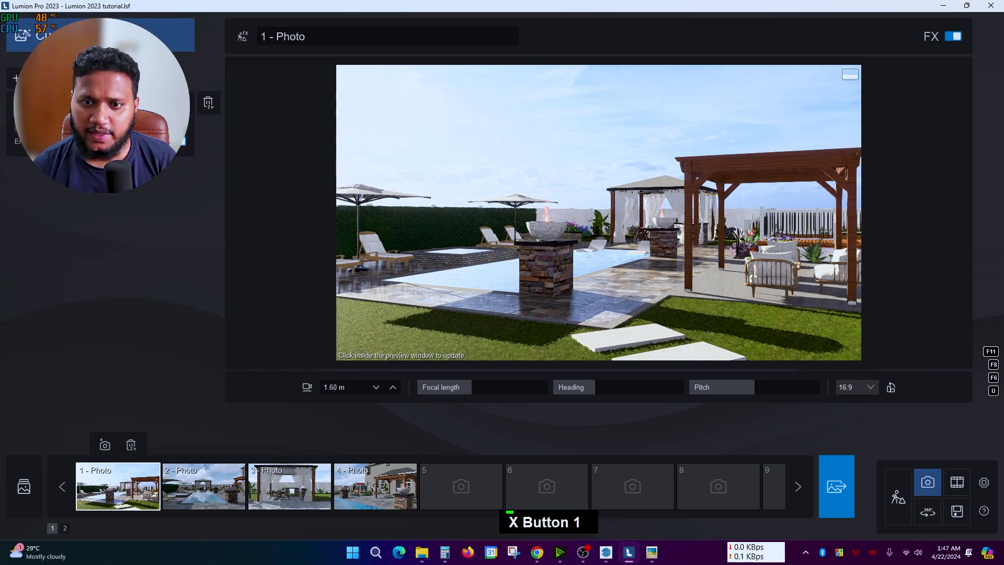
pyautogui.press('Escape')
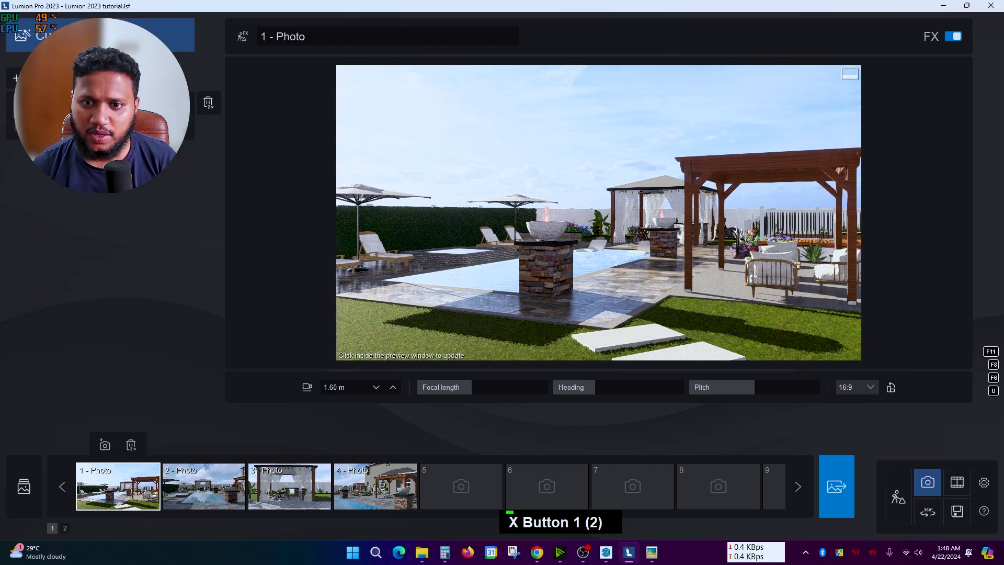
pyautogui.press('Escape')
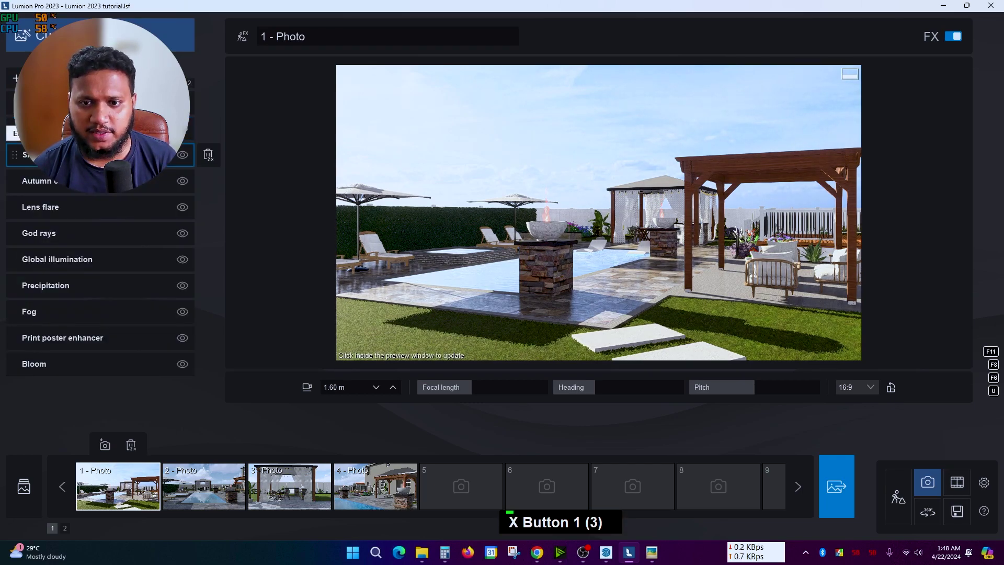
pyautogui.click(95, 175)
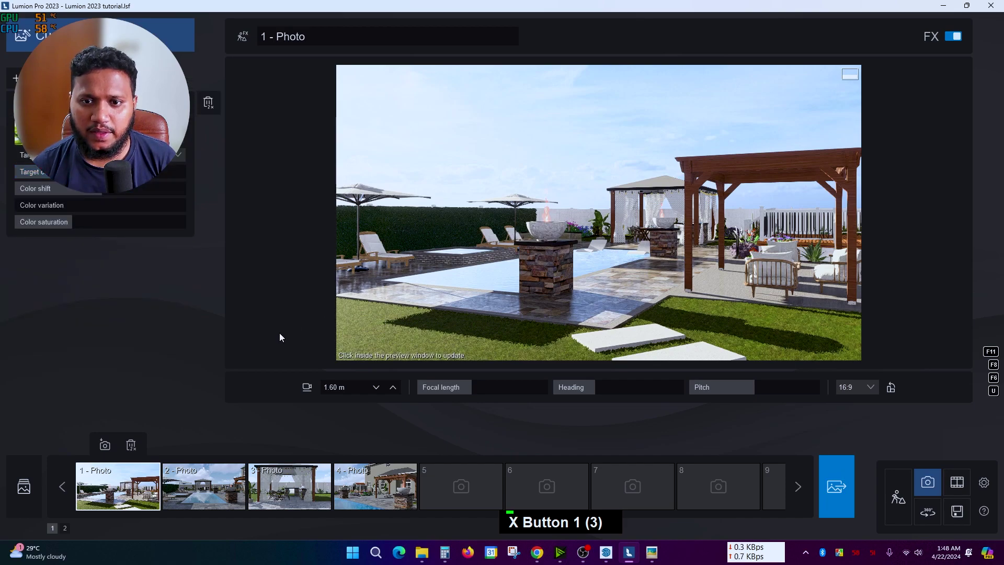
pyautogui.press('Escape')
pyautogui.click(80, 206)
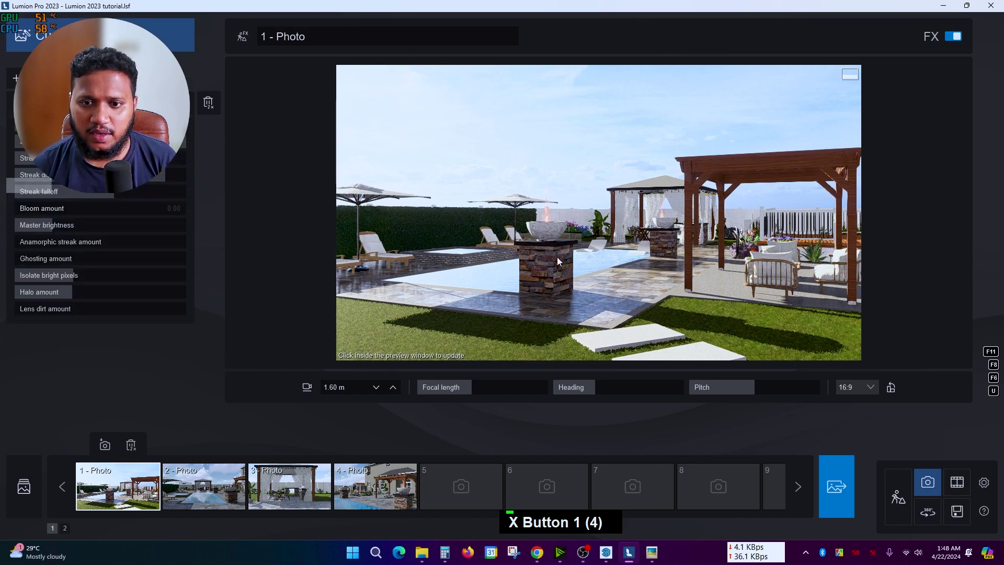
pyautogui.press('Escape')
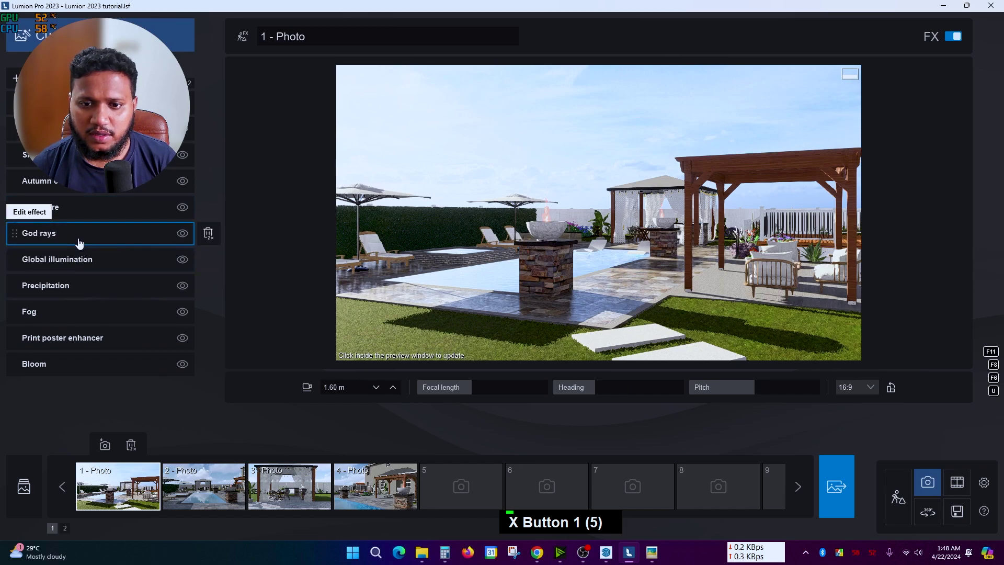
# Review photo 1's God rays, Global illumination, Precipitation, Print poster enhancer and Bloom settings.
pyautogui.click(79, 244)
pyautogui.press('Escape')
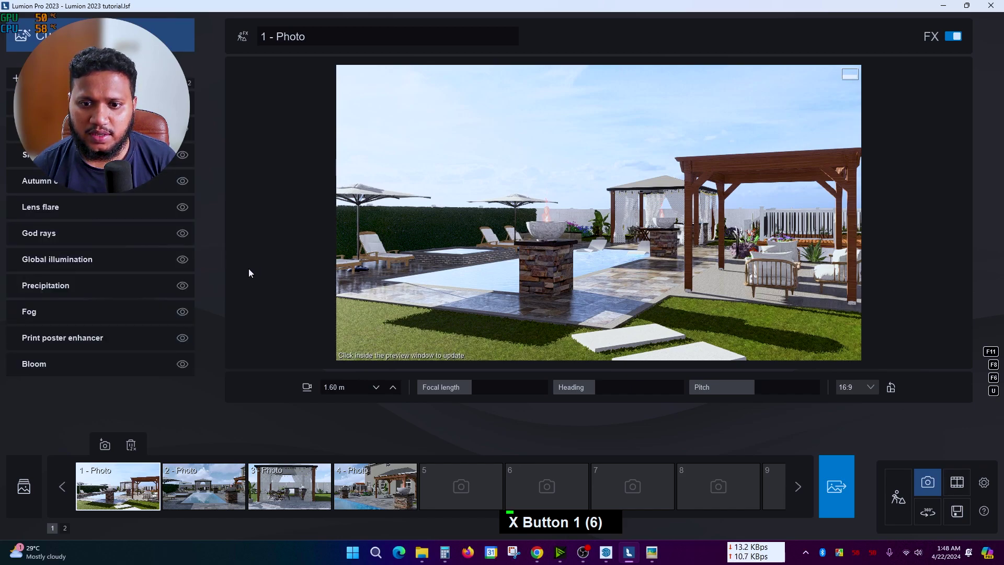
pyautogui.click(130, 261)
pyautogui.press('Escape')
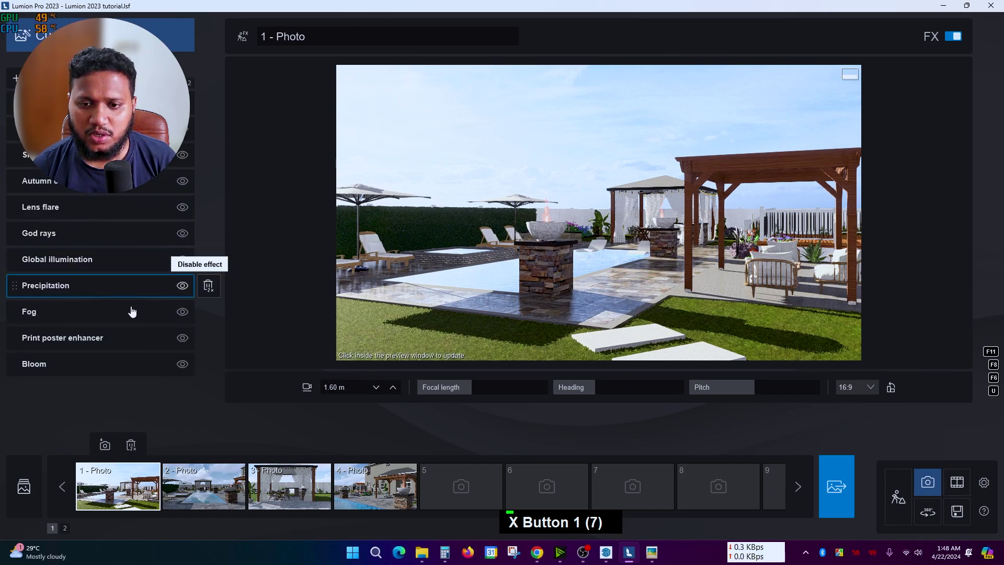
pyautogui.click(93, 290)
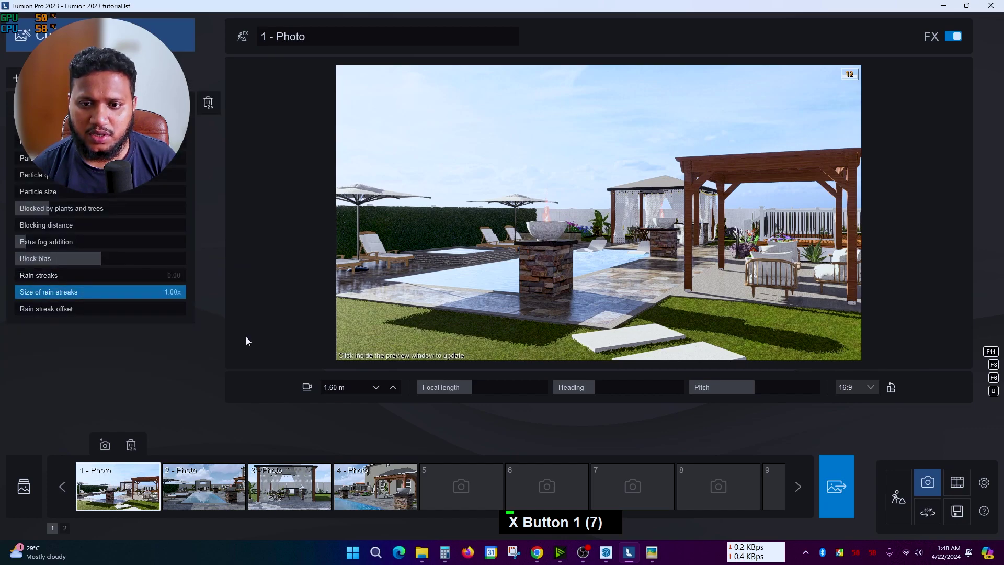
pyautogui.press('Escape')
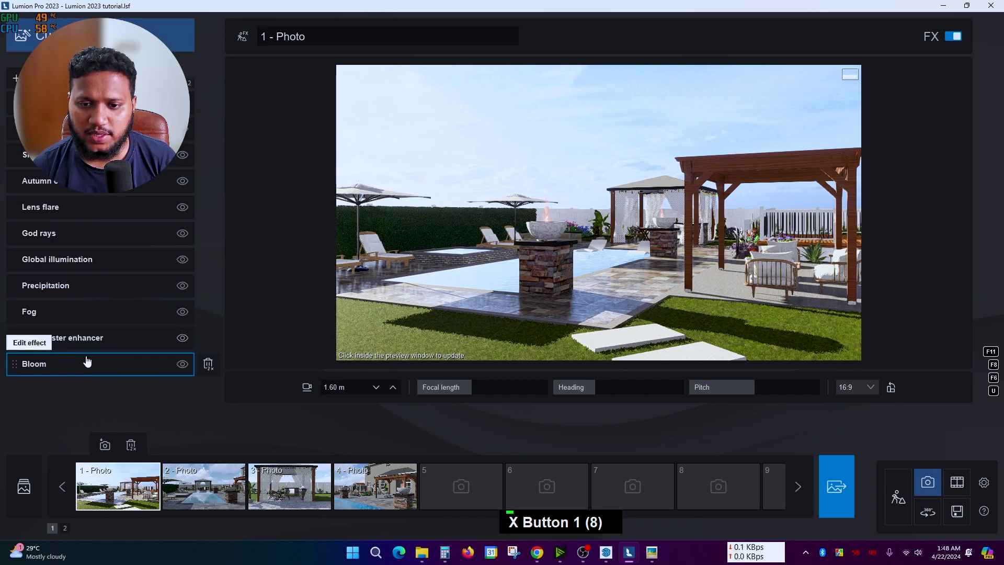
pyautogui.click(61, 339)
pyautogui.press('Escape')
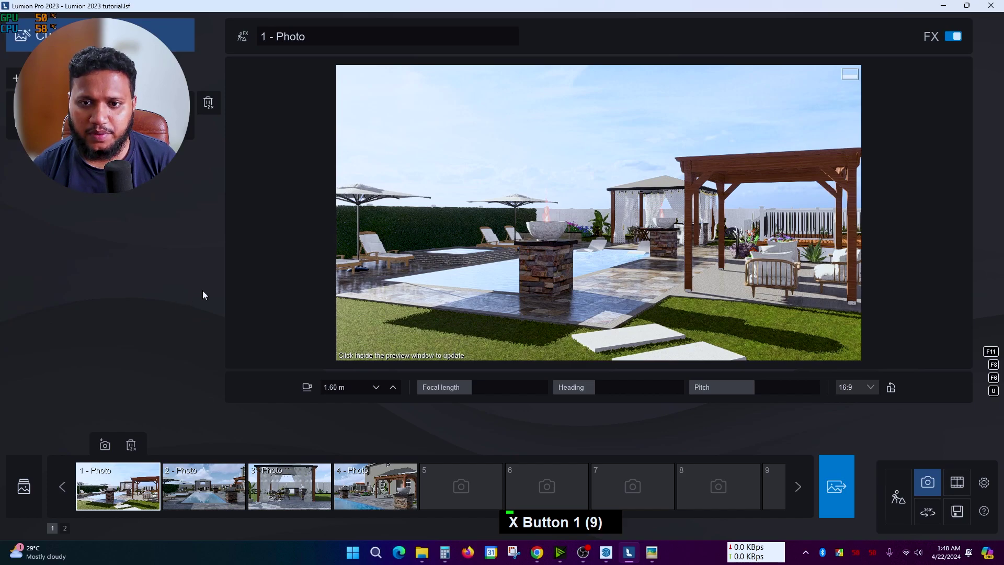
pyautogui.click(78, 366)
pyautogui.press('Escape')
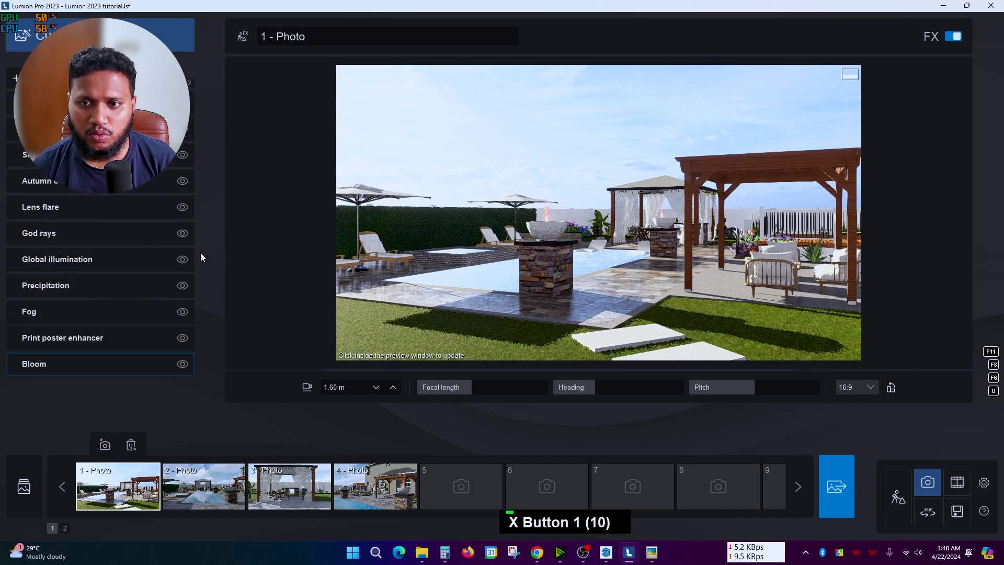
# Review the remaining effects on photo 1, from the exposure and color adjustments to Shadow and Reflection.
pyautogui.click(190, 82)
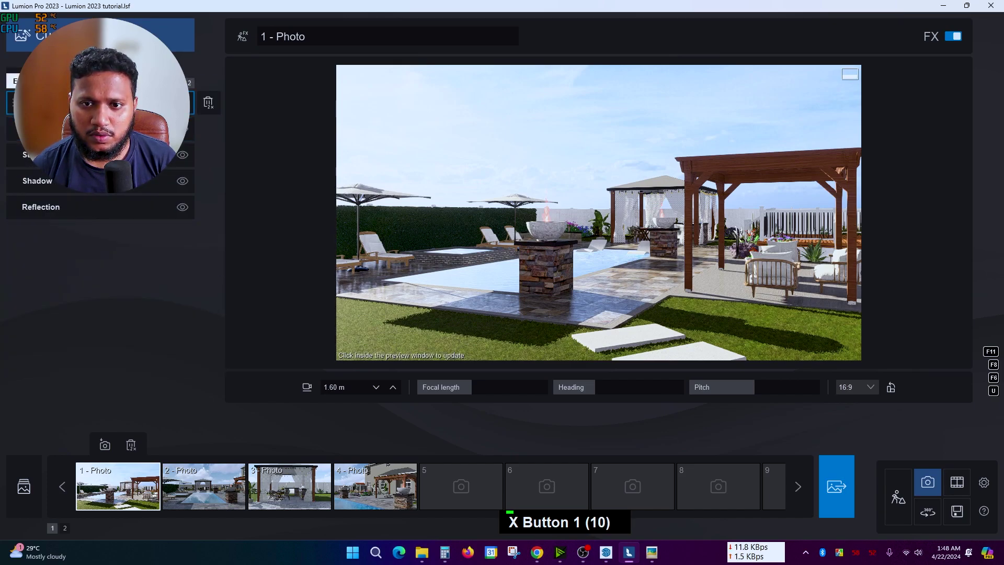
pyautogui.press('Escape')
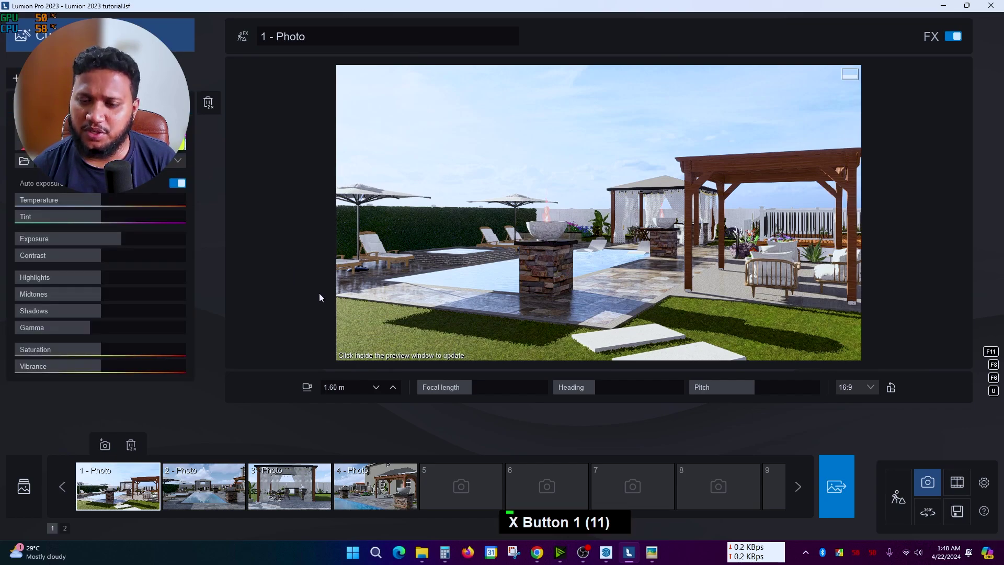
pyautogui.click(105, 129)
pyautogui.press('Escape')
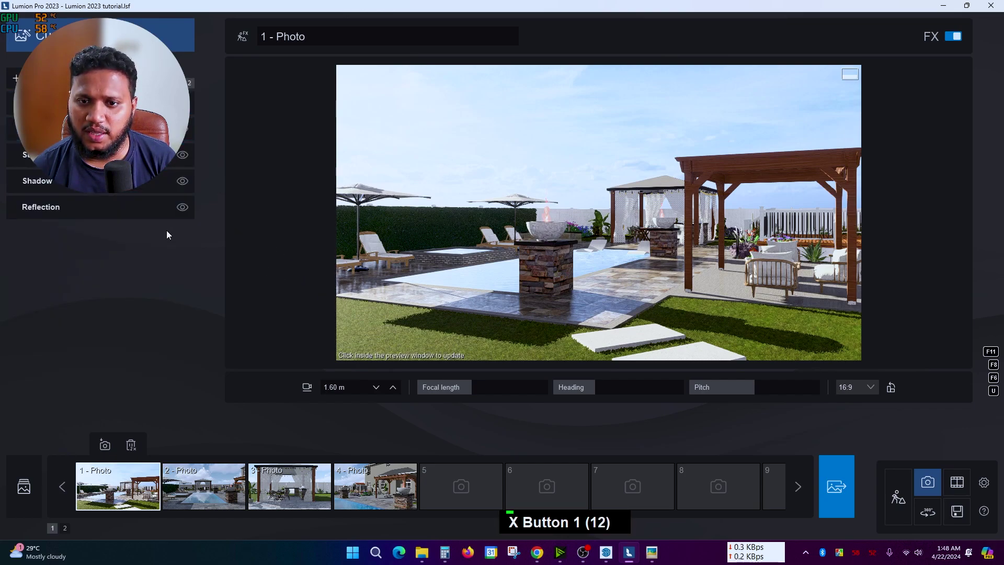
pyautogui.click(104, 155)
pyautogui.press('Escape')
pyautogui.click(105, 181)
pyautogui.press('Escape')
pyautogui.click(115, 212)
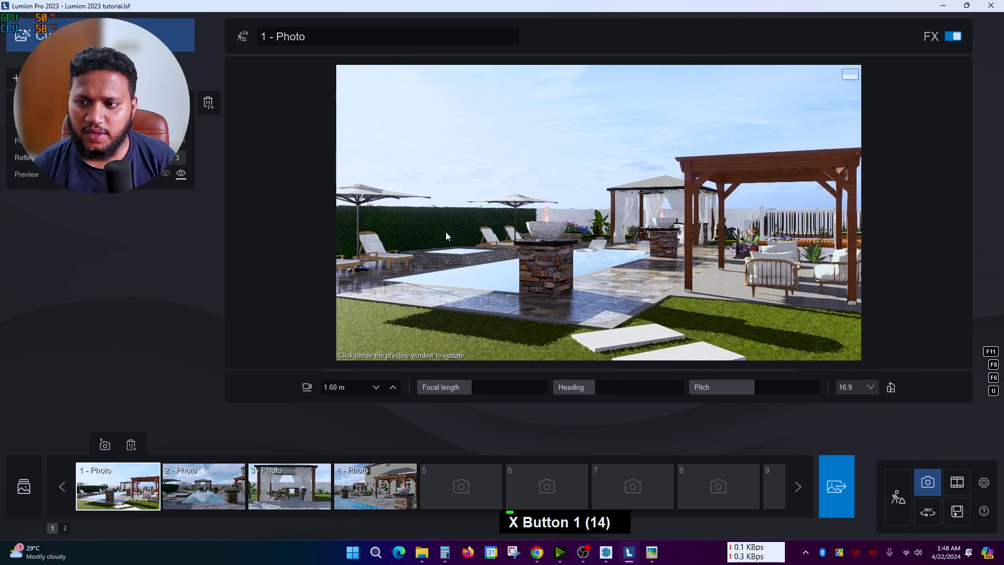
# Update photo 1's preview with the loaded effects.
pyautogui.click(446, 233)
pyautogui.click(27, 81)
pyautogui.click(468, 175)
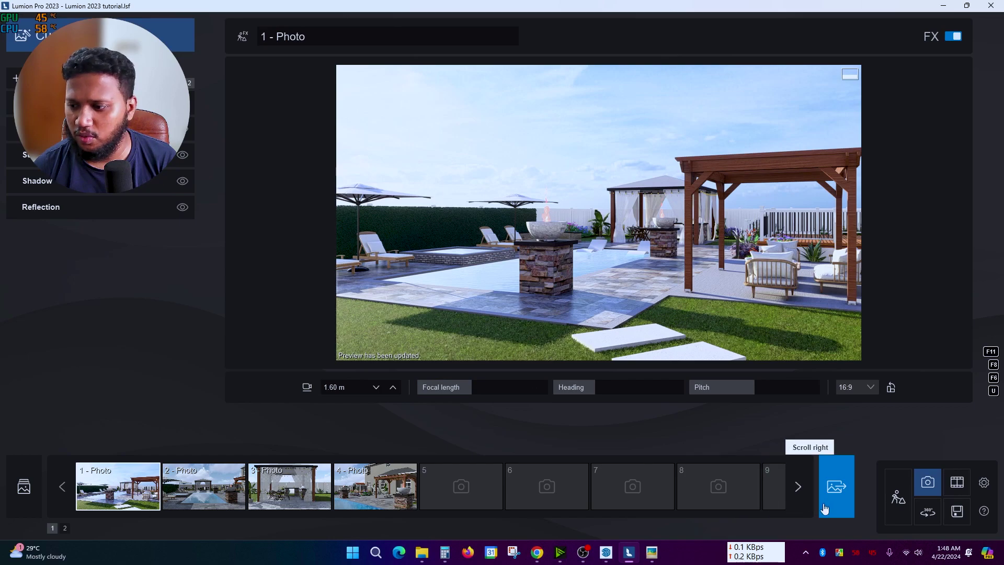
# Save the project to its existing file, Lumion 2023 tutorial.lsf.
pyautogui.click(956, 511)
pyautogui.click(502, 163)
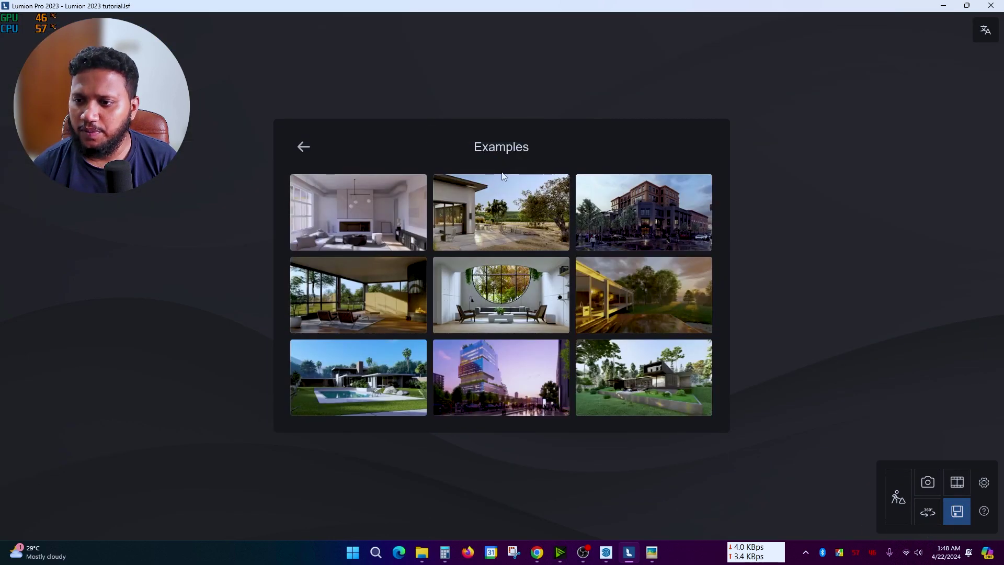
pyautogui.click(301, 152)
pyautogui.click(501, 200)
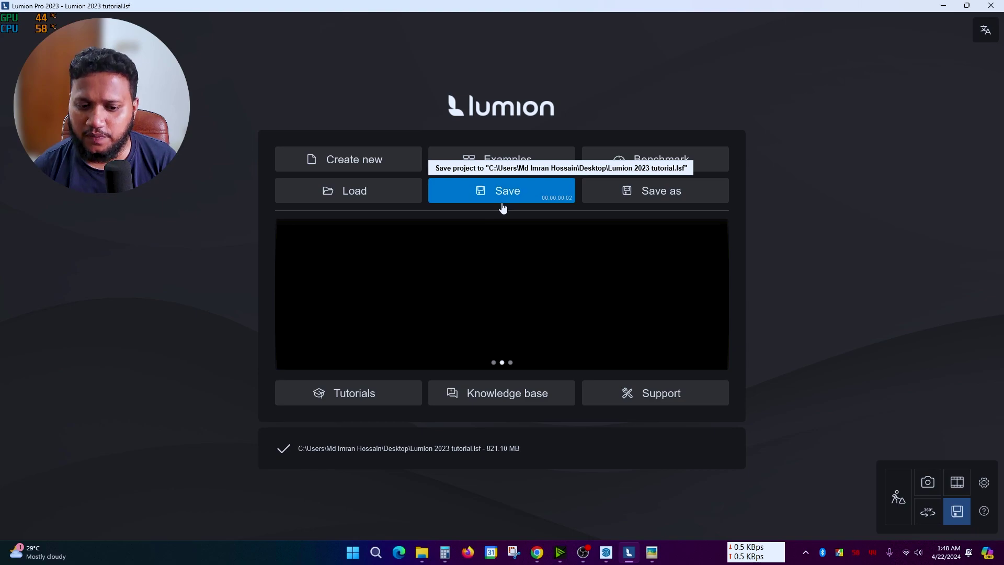
# Switch to build mode and open the broadleaf trees in the nature library for placing around the property.
pyautogui.click(903, 493)
pyautogui.keyDown('shift'); pyautogui.scroll(-3, 542, 291); pyautogui.keyUp('shift')
pyautogui.press('q')
pyautogui.press('q')
pyautogui.press('q')
pyautogui.press('q')
pyautogui.press('q')
pyautogui.press('q')
pyautogui.press('q')
pyautogui.press('q')
pyautogui.press('q')
pyautogui.press('q')
pyautogui.click(219, 482)
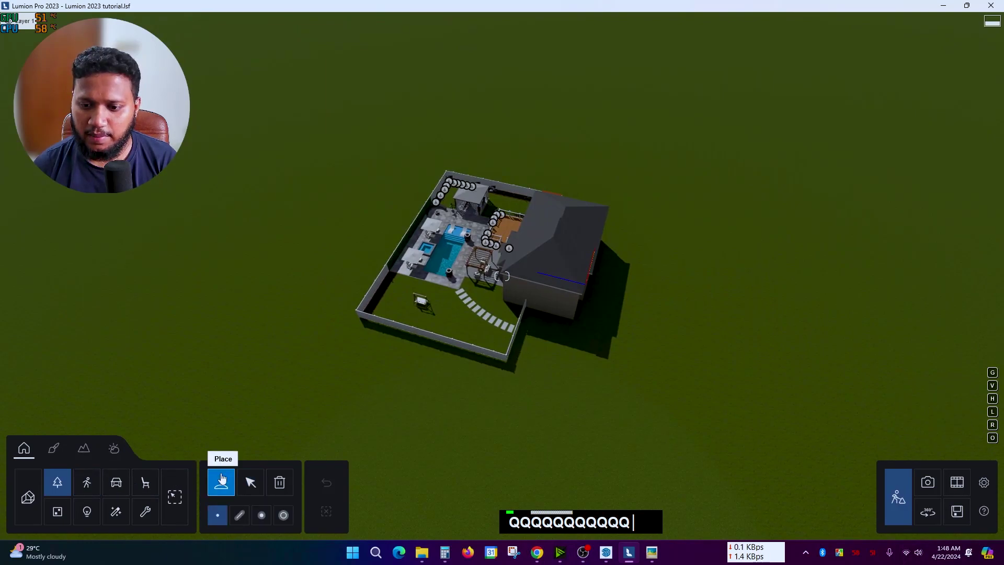
pyautogui.scroll(-2, 349, 329)
pyautogui.click(141, 104)
pyautogui.press('q')
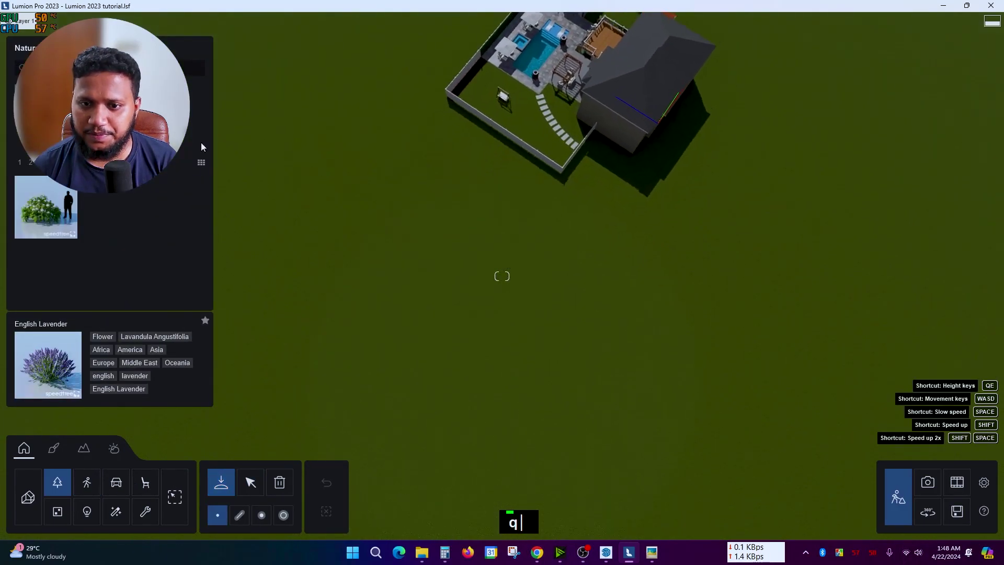
pyautogui.press('q')
pyautogui.keyDown('shift'); pyautogui.scroll(-2, 403, 267); pyautogui.keyUp('shift')
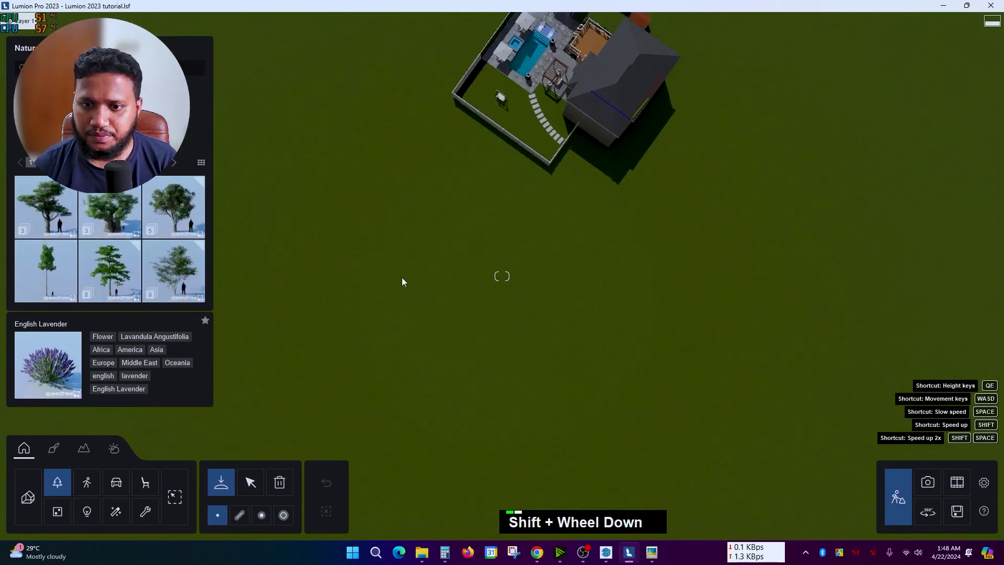
# Open the Almond Tree collection and place six AlmondTree M2 RT trees in a ring outside the property's fence.
pyautogui.click(122, 273)
pyautogui.press('q')
pyautogui.keyDown('shift'); pyautogui.scroll(-3, 419, 350); pyautogui.keyUp('shift')
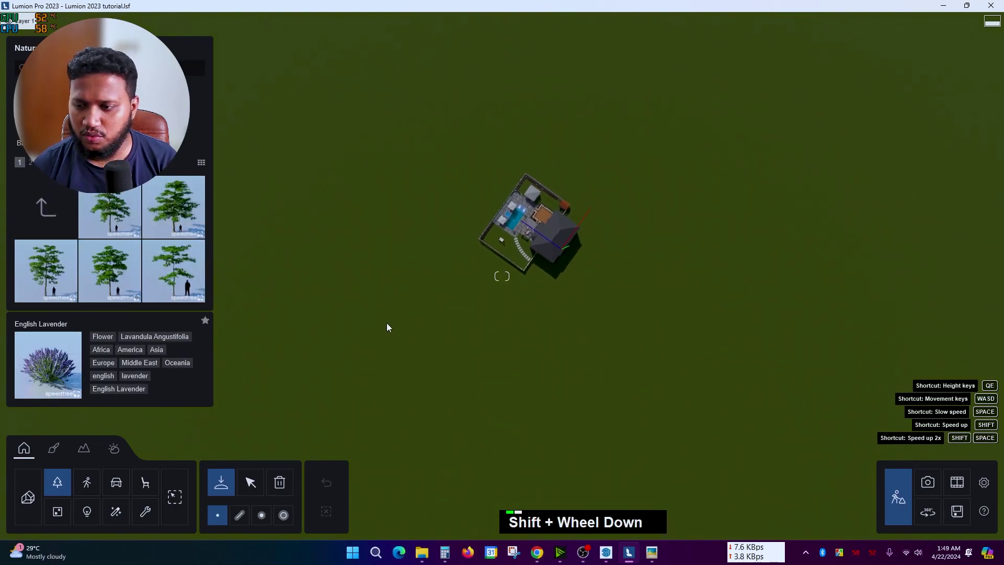
pyautogui.press('q')
pyautogui.doubleClick(420, 253)
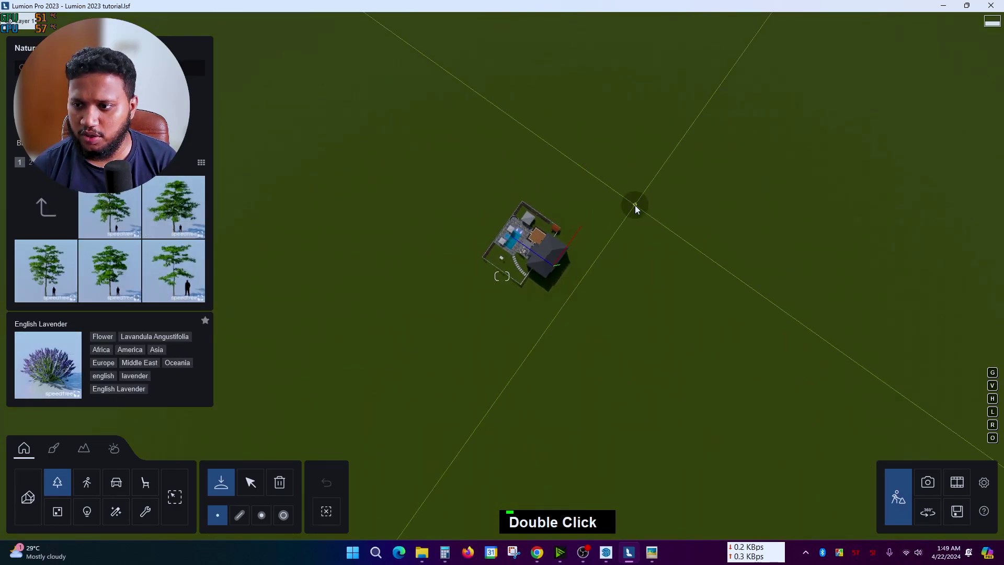
pyautogui.click(110, 271)
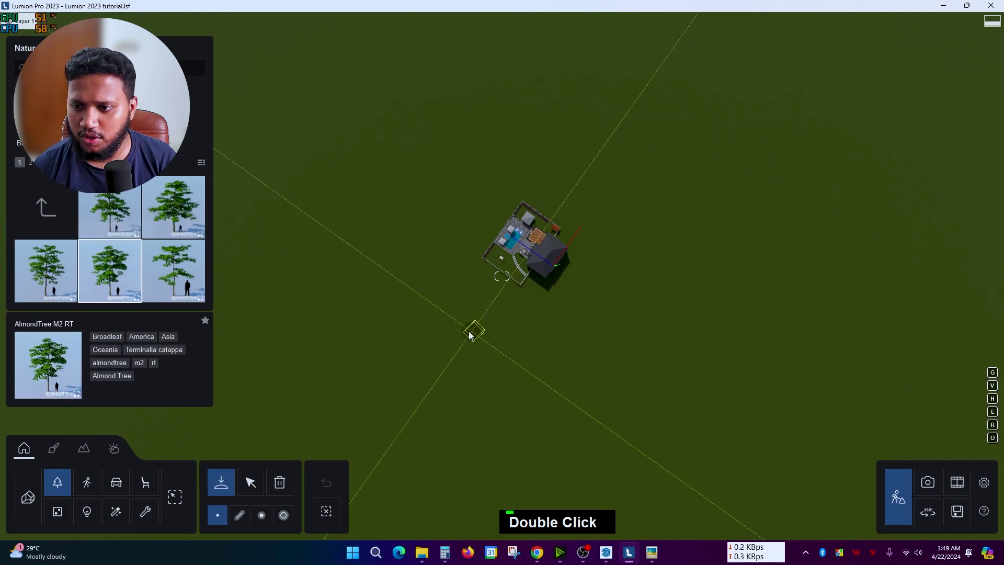
pyautogui.click(417, 216)
pyautogui.click(524, 169)
pyautogui.click(610, 171)
pyautogui.click(630, 264)
pyautogui.click(584, 319)
pyautogui.click(465, 328)
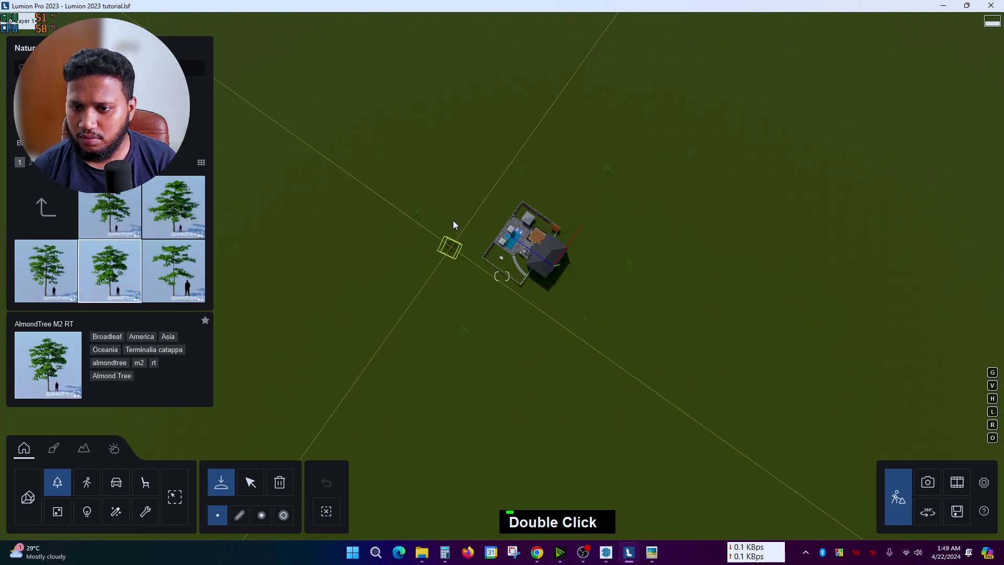
# Place AlmondTree S1 RT trees and four AlmondTree XL1 RT trees around the property.
pyautogui.click(152, 270)
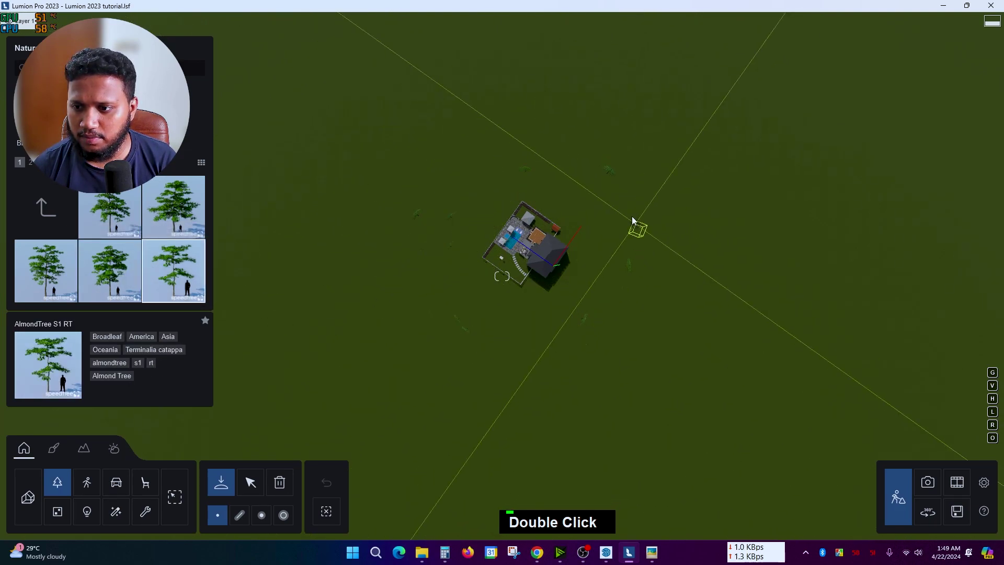
pyautogui.scroll(-1, 104, 220)
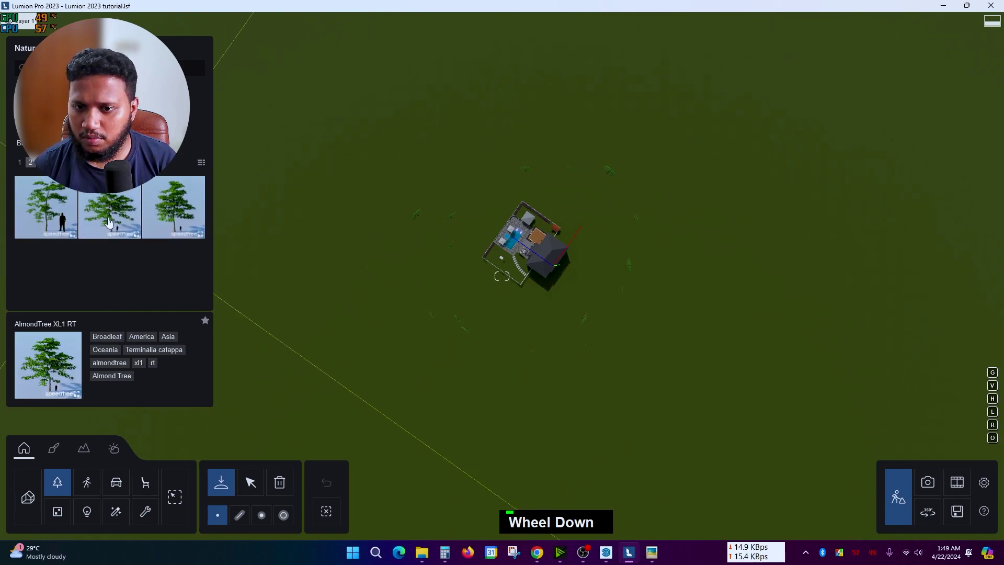
pyautogui.click(507, 328)
pyautogui.click(622, 264)
pyautogui.click(568, 182)
pyautogui.click(464, 173)
# Look through the Almond Tree, European Beech and other broadleaf collections for more tree varieties.
pyautogui.click(53, 238)
pyautogui.press('XF86Back')
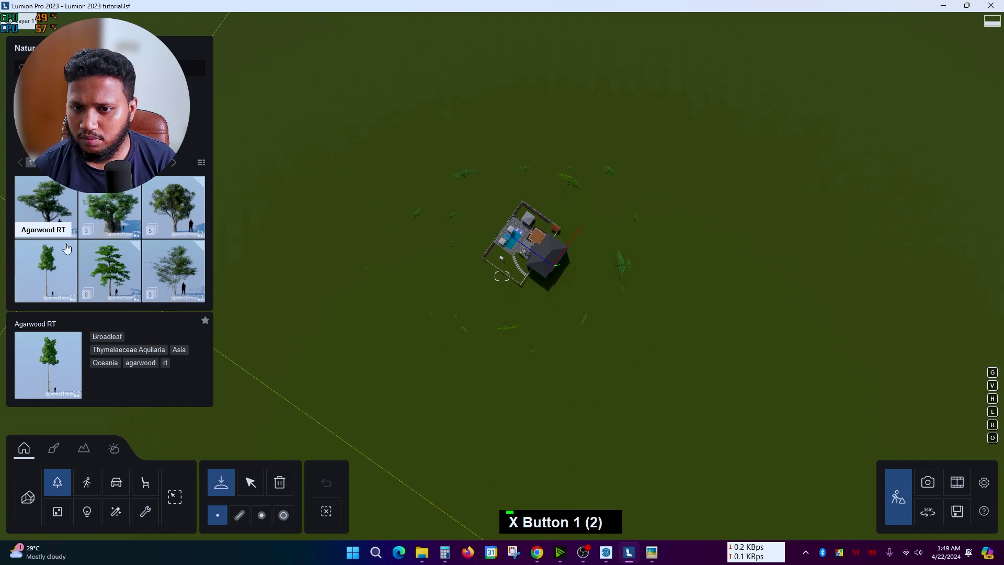
pyautogui.scroll(-1, 61, 218)
pyautogui.doubleClick(119, 229)
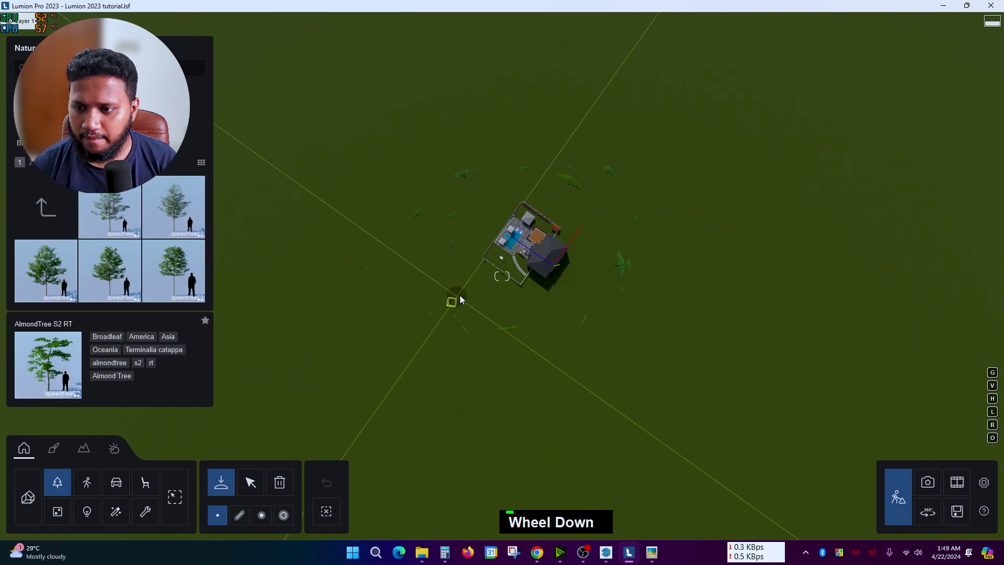
pyautogui.doubleClick(46, 207)
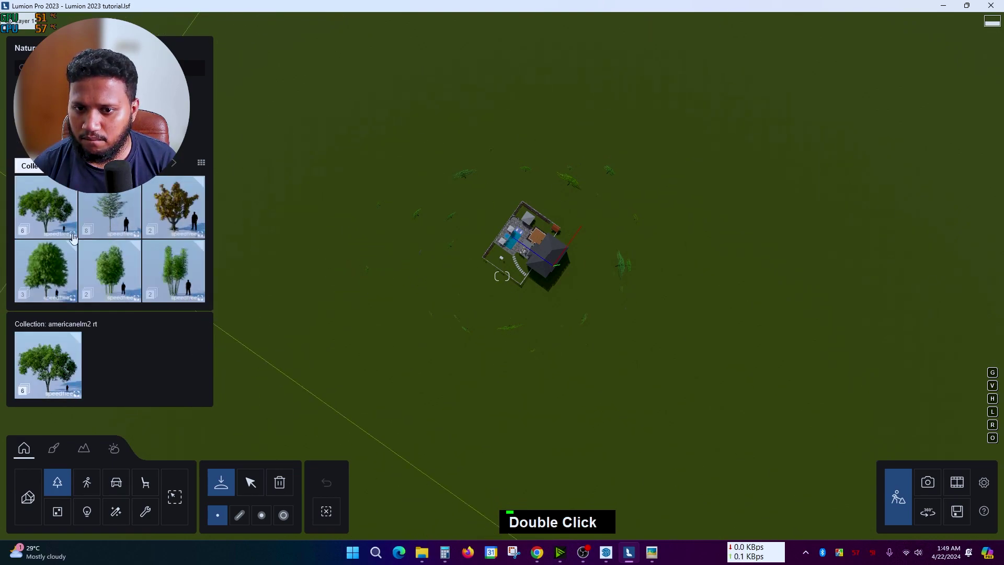
pyautogui.scroll(-3, 84, 225)
pyautogui.scroll(-3, 126, 227)
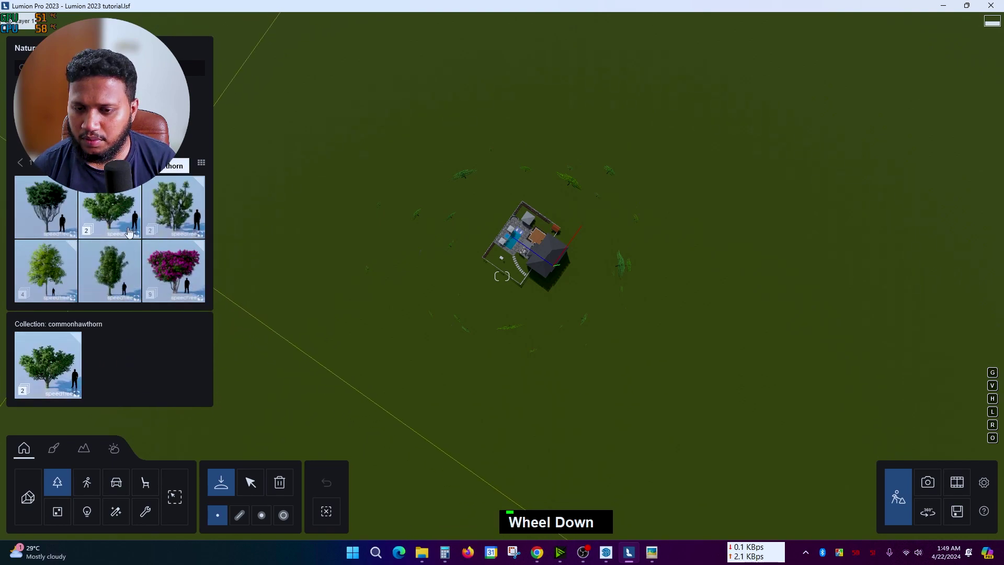
pyautogui.scroll(-1, 130, 232)
pyautogui.doubleClick(135, 230)
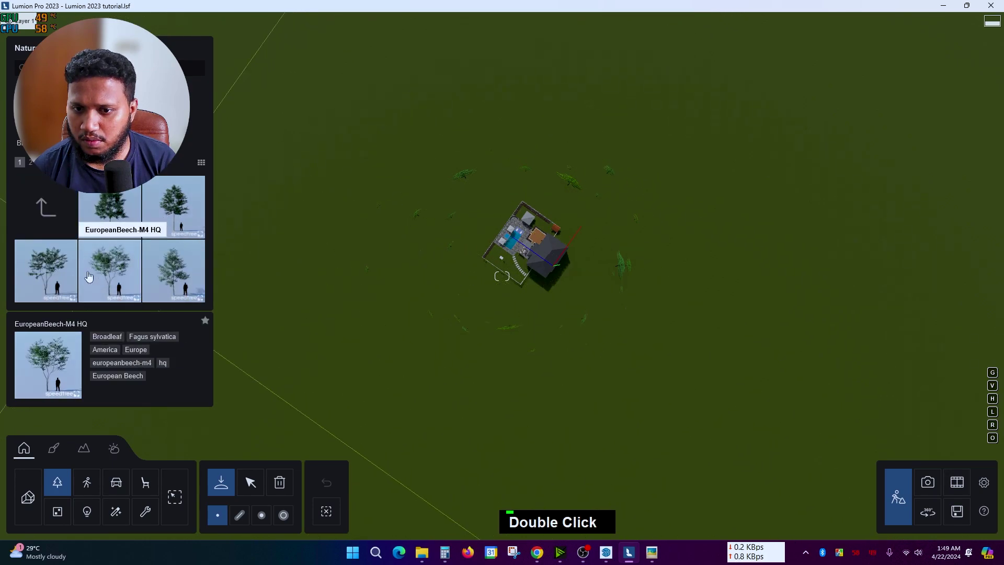
pyautogui.scroll(-1, 67, 211)
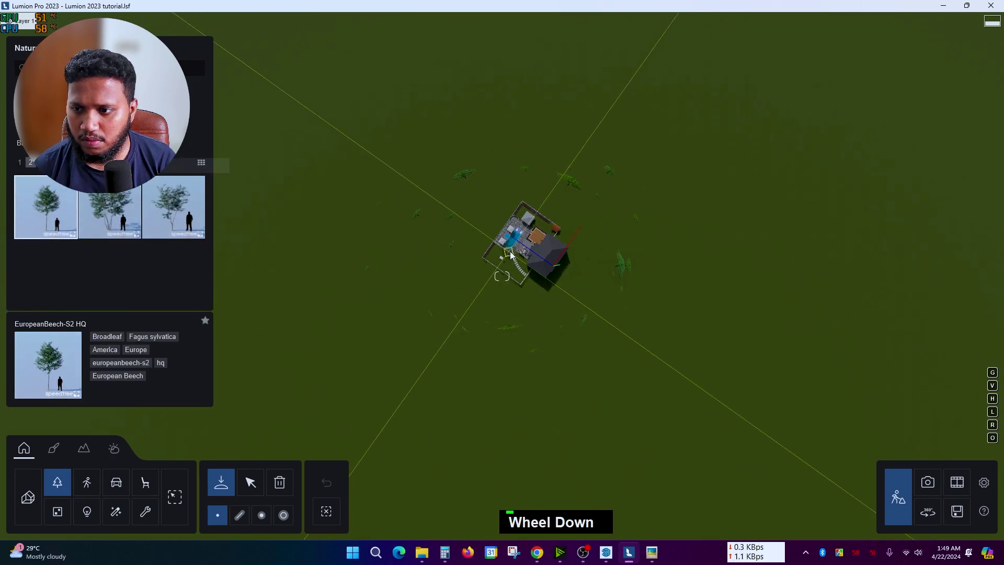
# Open the European Aspen collection and place three EuropeanAspen L trees around the property outside the fence.
pyautogui.press('XF86Back')
pyautogui.click(125, 209)
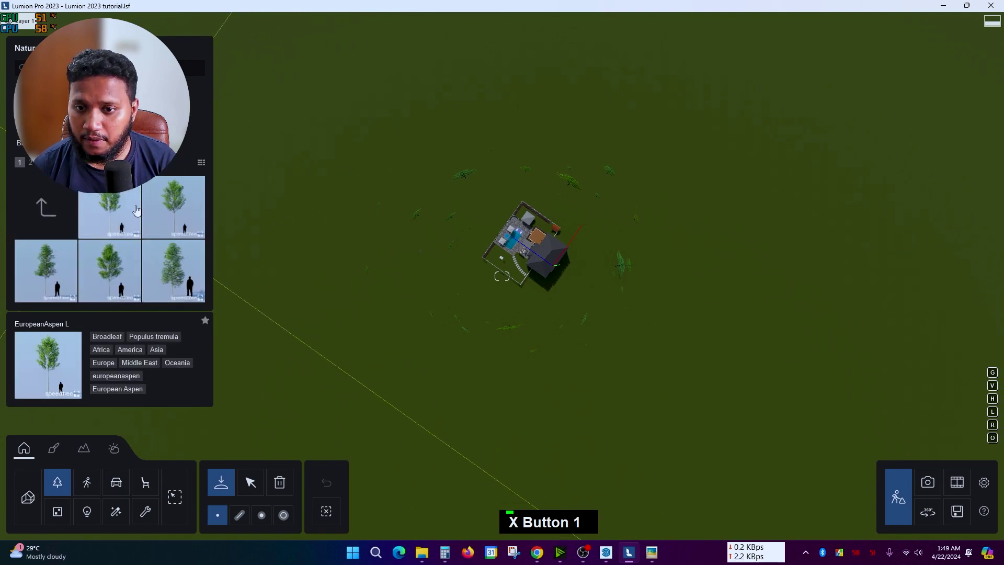
pyautogui.click(600, 244)
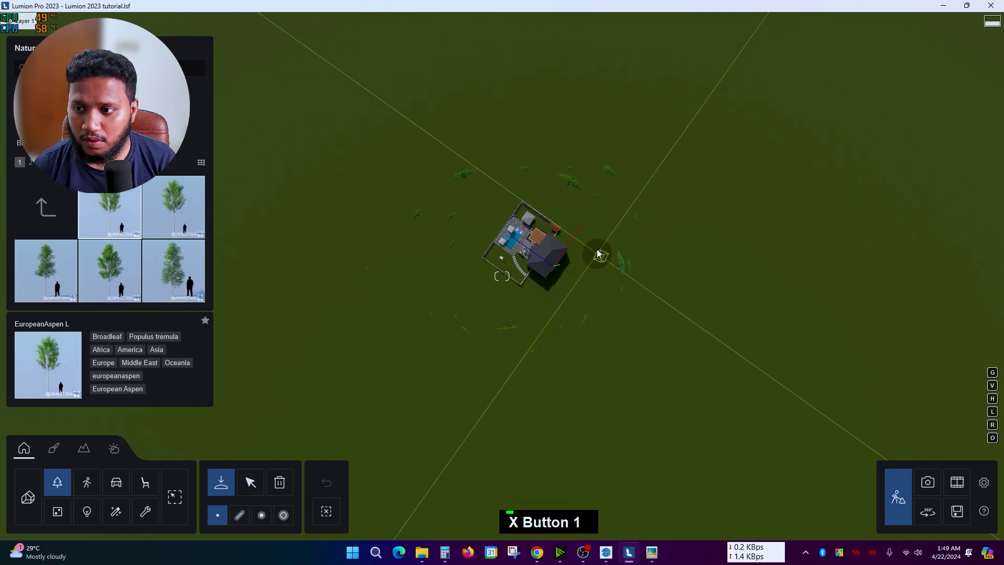
pyautogui.click(483, 198)
pyautogui.click(450, 270)
# Place EuropeanWhiteBirch-M4 HQ trees around the property and preview the result in 1 - Photo.
pyautogui.press('XF86Back')
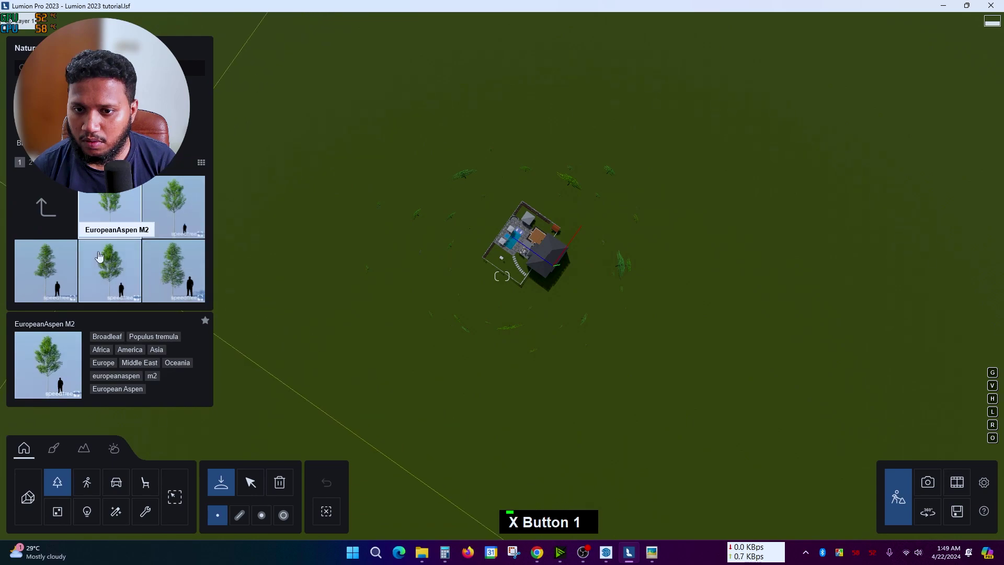
pyautogui.scroll(-1, 99, 251)
pyautogui.scroll(1, 100, 256)
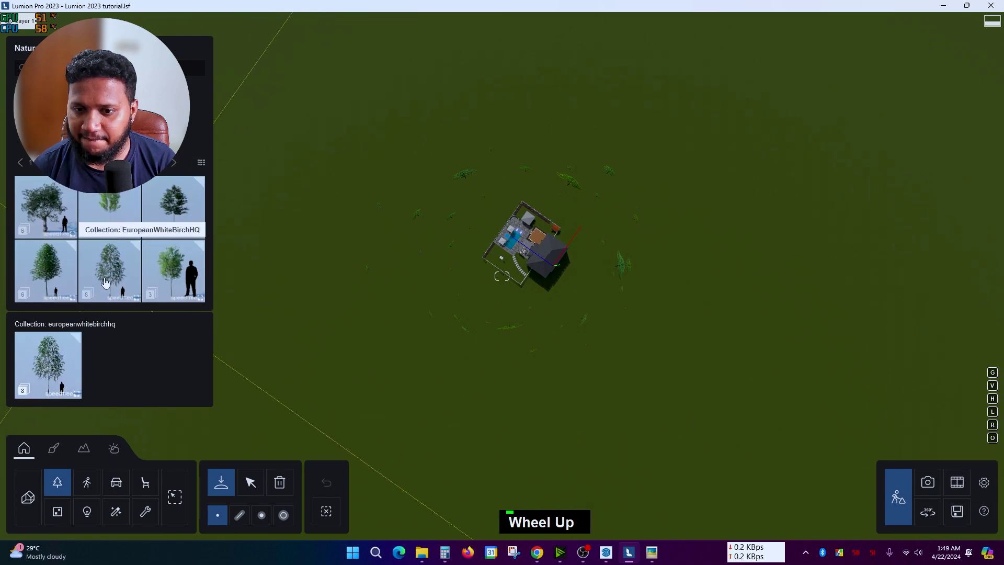
pyautogui.click(105, 283)
pyautogui.click(111, 256)
pyautogui.click(459, 251)
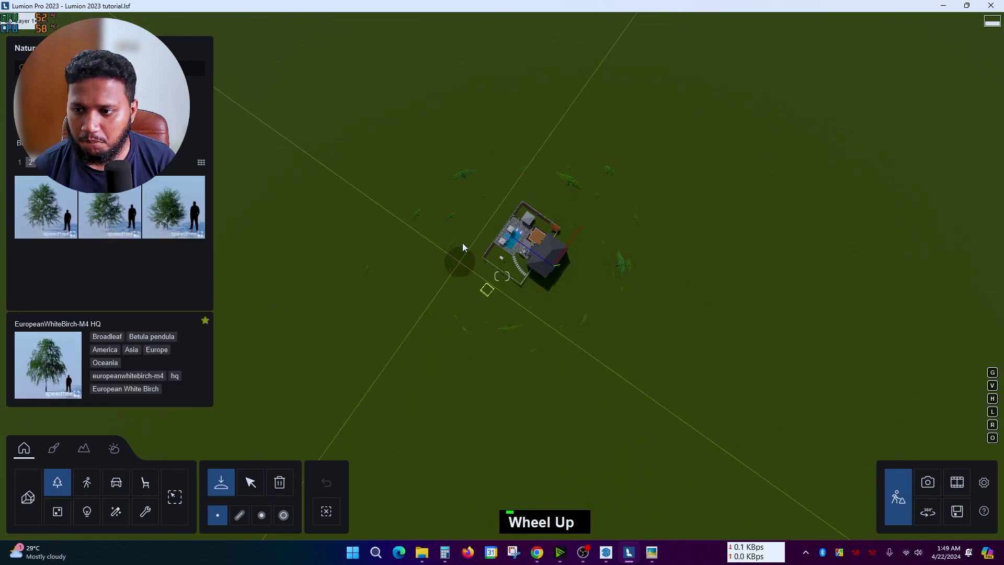
pyautogui.click(564, 176)
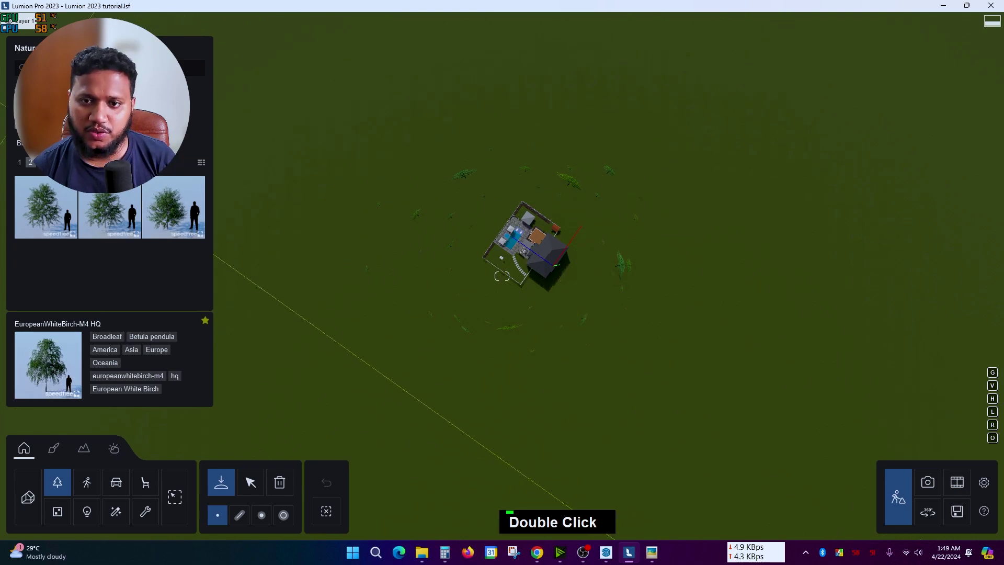
pyautogui.click(922, 493)
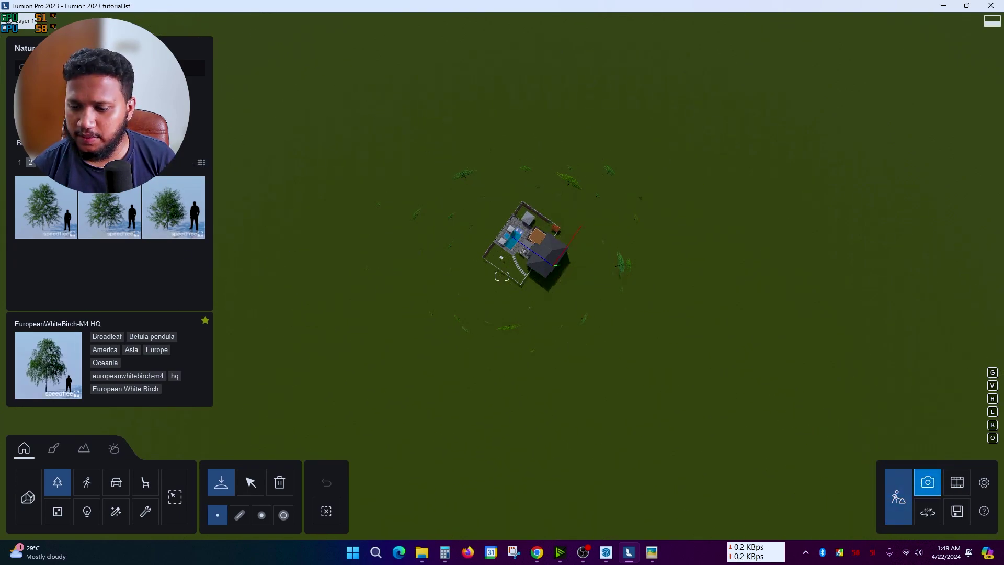
pyautogui.doubleClick(509, 214)
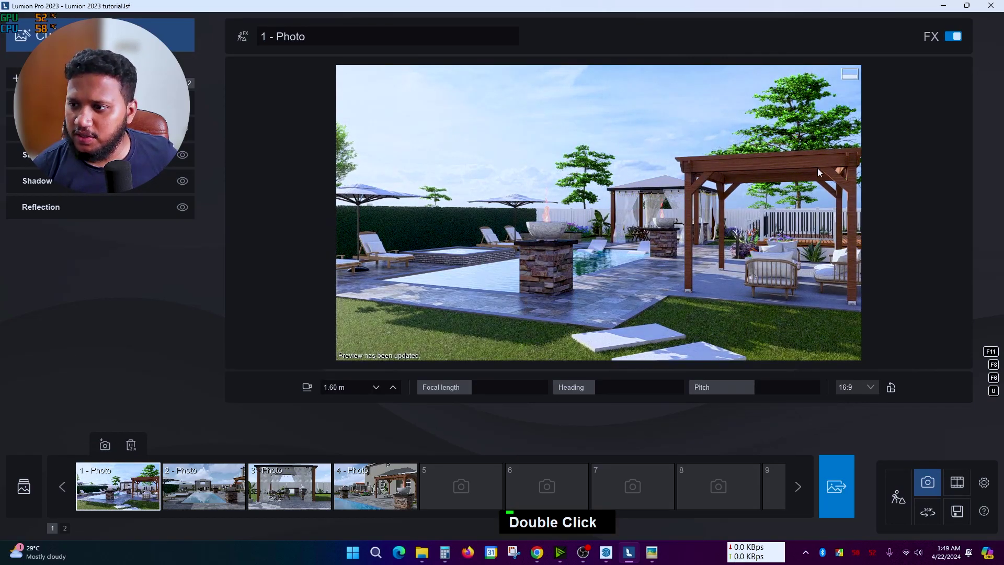
# Return to build mode and choose TreeCluster2 Broadleaf Square XL-RT from the nature clusters, with the whole surroundings in view from high above.
pyautogui.click(904, 504)
pyautogui.moveTo(640, 361); pyautogui.dragTo(631, 396, button='right')
pyautogui.scroll(-3, 632, 396)
pyautogui.keyDown('shift'); pyautogui.scroll(-6, 570, 382); pyautogui.keyUp('shift')
pyautogui.press('q')
pyautogui.keyDown('shift'); pyautogui.scroll(-3, 569, 368); pyautogui.keyUp('shift')
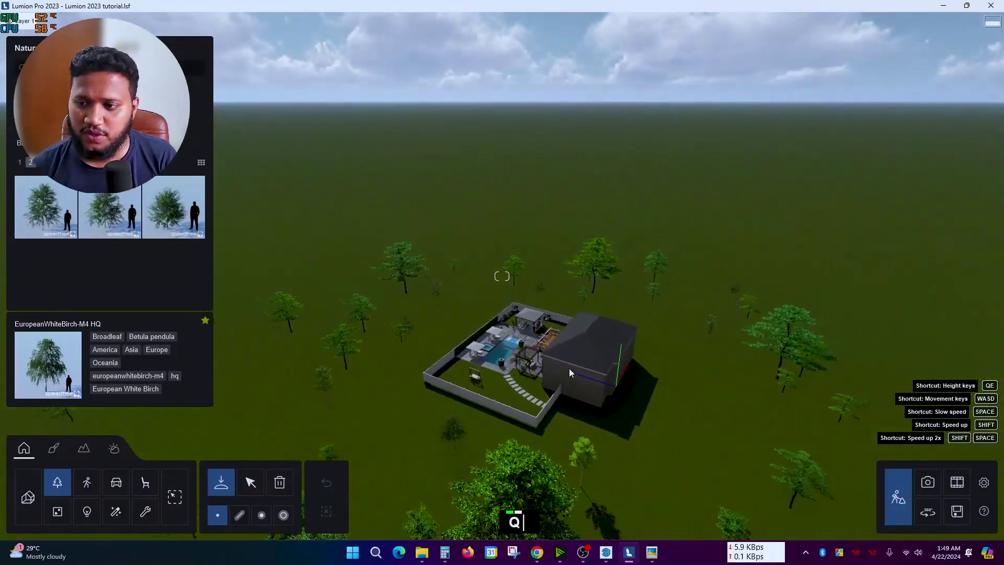
pyautogui.press('q')
pyautogui.press('q')
pyautogui.press('q')
pyautogui.press('q')
pyautogui.press('q')
pyautogui.press('q')
pyautogui.press('shift')
pyautogui.press('q')
pyautogui.press('q')
pyautogui.press('q')
pyautogui.press('q')
pyautogui.press('q')
pyautogui.press('q')
pyautogui.press('q')
pyautogui.press('q')
pyautogui.press('q')
pyautogui.press('q')
pyautogui.press('q')
pyautogui.press('q')
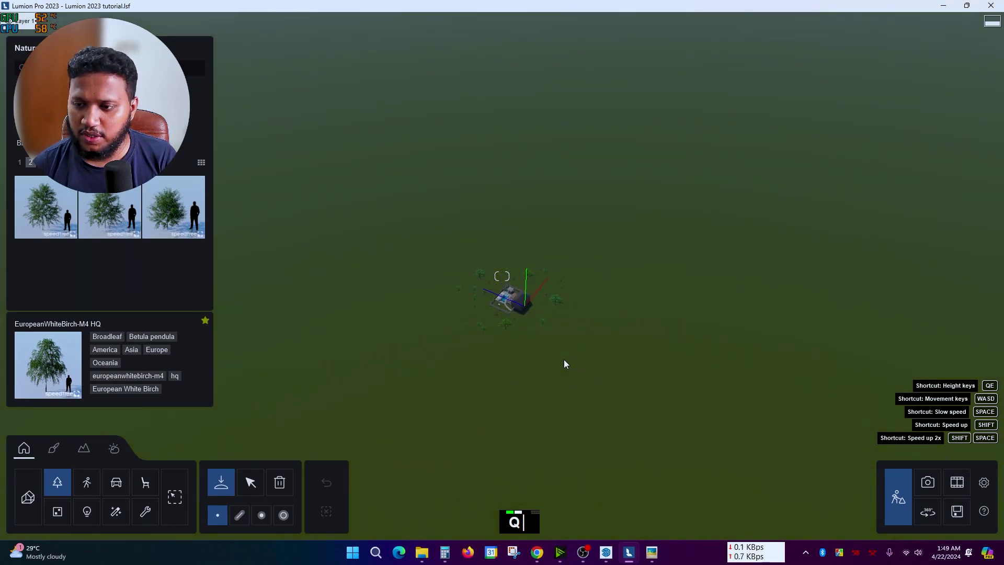
pyautogui.click(58, 118)
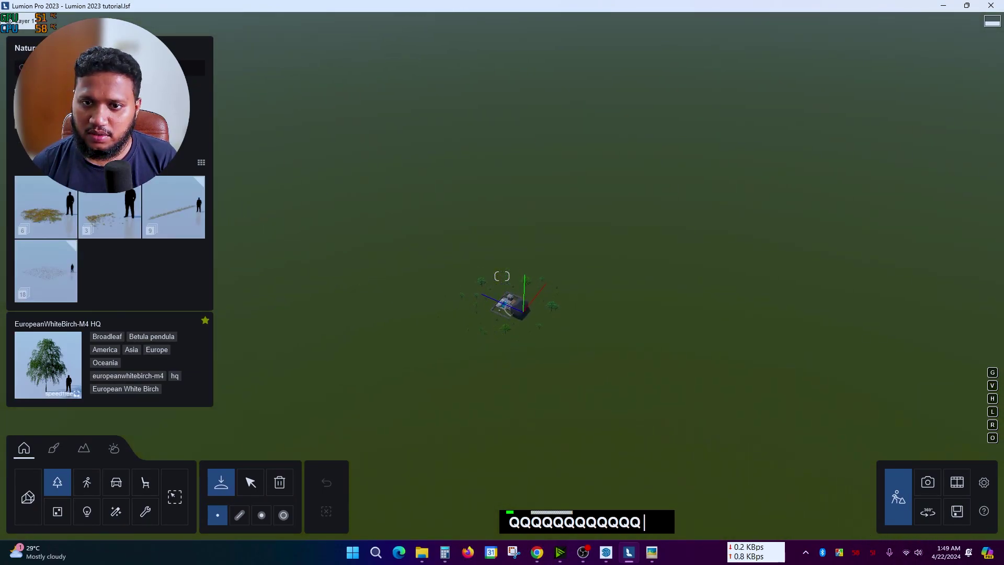
pyautogui.click(29, 118)
pyautogui.click(116, 271)
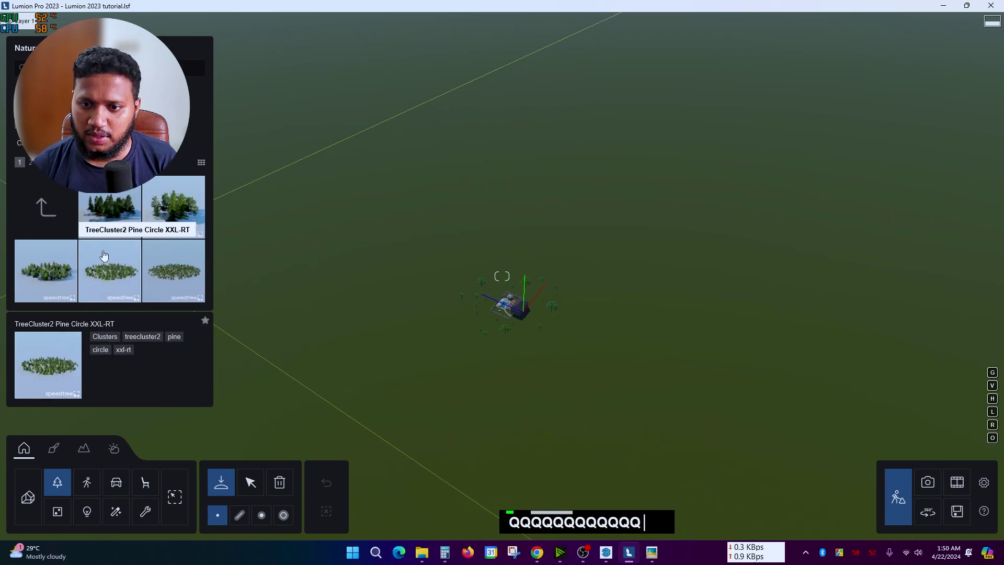
pyautogui.press('XF86Back')
pyautogui.click(57, 275)
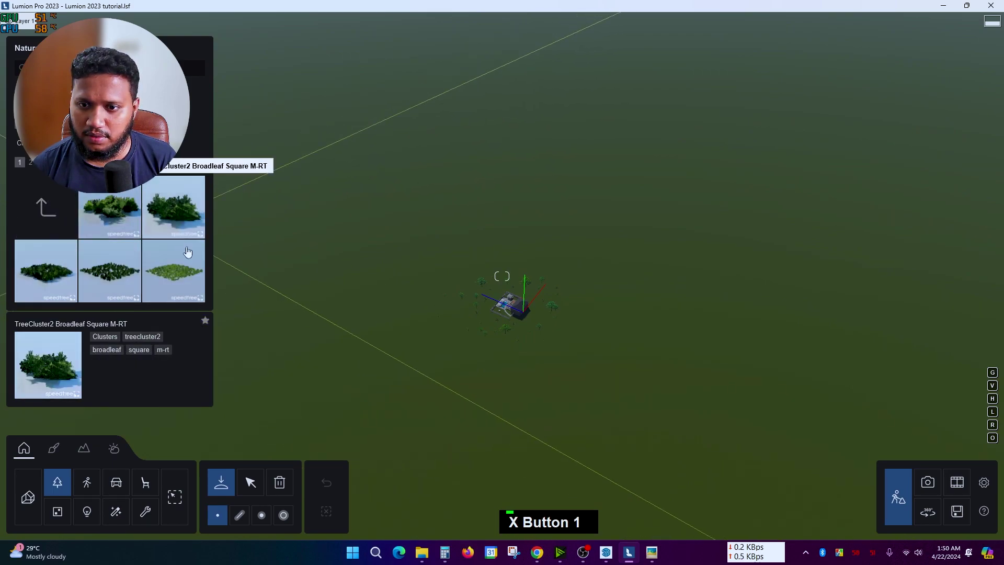
pyautogui.click(46, 267)
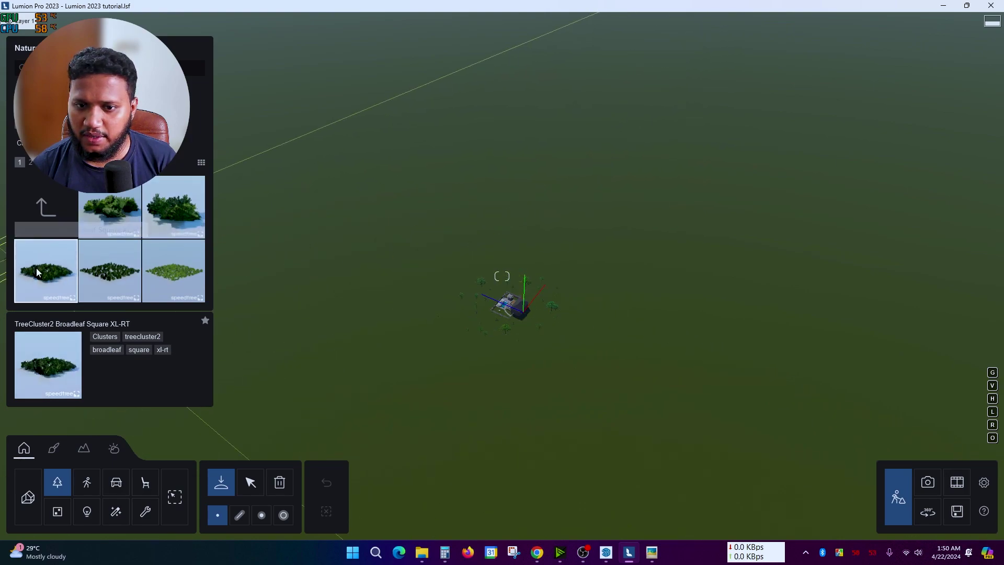
# Place six TreeCluster2 Broadleaf Square XL-RT clusters in a wide arc on the ground far from the property.
pyautogui.moveTo(444, 221); pyautogui.dragTo(403, 144, button='right')
pyautogui.keyDown('shift'); pyautogui.scroll(2, 469, 216); pyautogui.keyUp('shift')
pyautogui.click(408, 140)
pyautogui.click(516, 132)
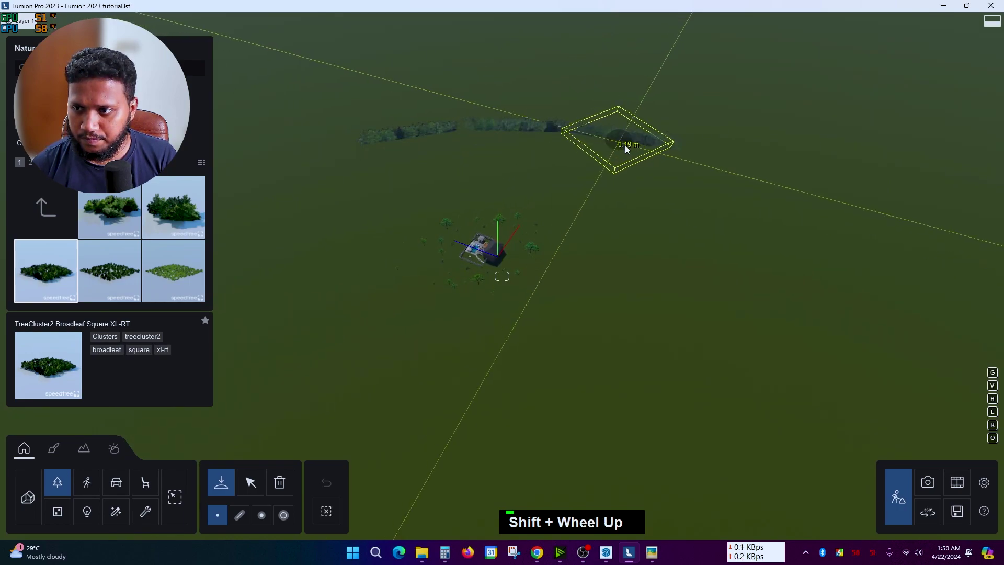
pyautogui.click(640, 148)
pyautogui.click(782, 187)
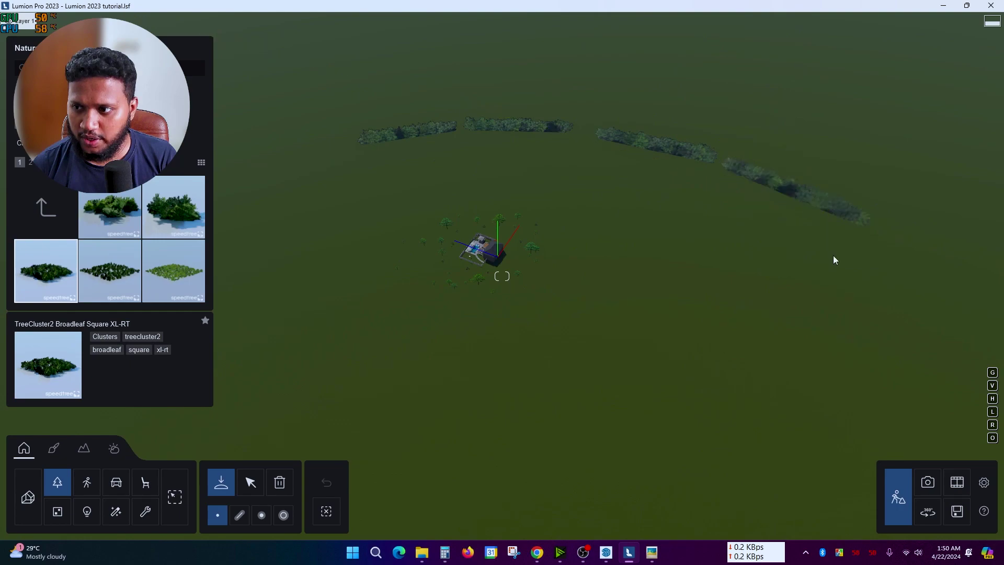
pyautogui.click(859, 299)
pyautogui.click(817, 432)
# Continue the distant ring with more broadleaf square tree clusters along the open sides around the property.
pyautogui.moveTo(817, 431); pyautogui.dragTo(753, 442, button='right')
pyautogui.moveTo(580, 109); pyautogui.dragTo(618, 202, button='right')
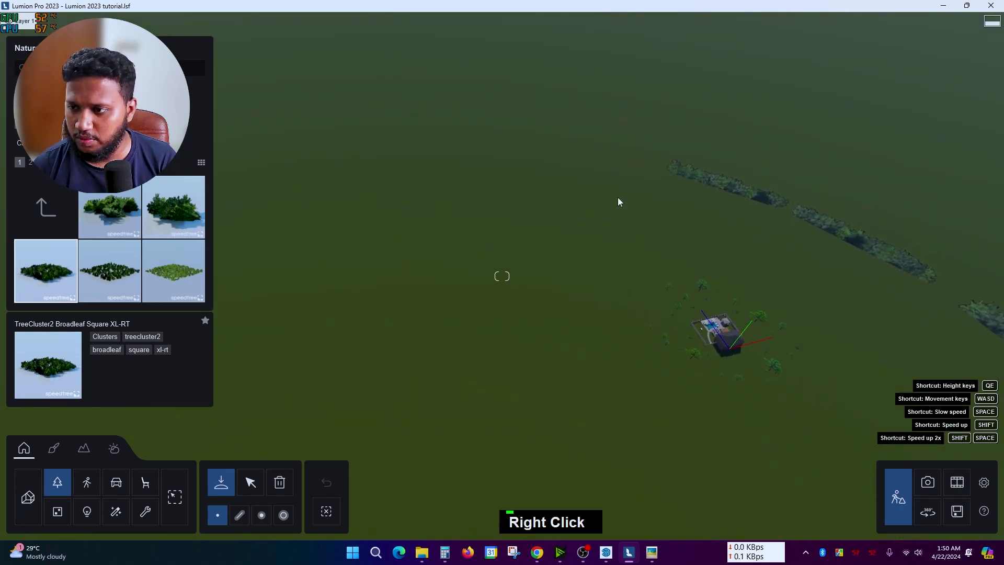
pyautogui.click(613, 193)
pyautogui.click(490, 203)
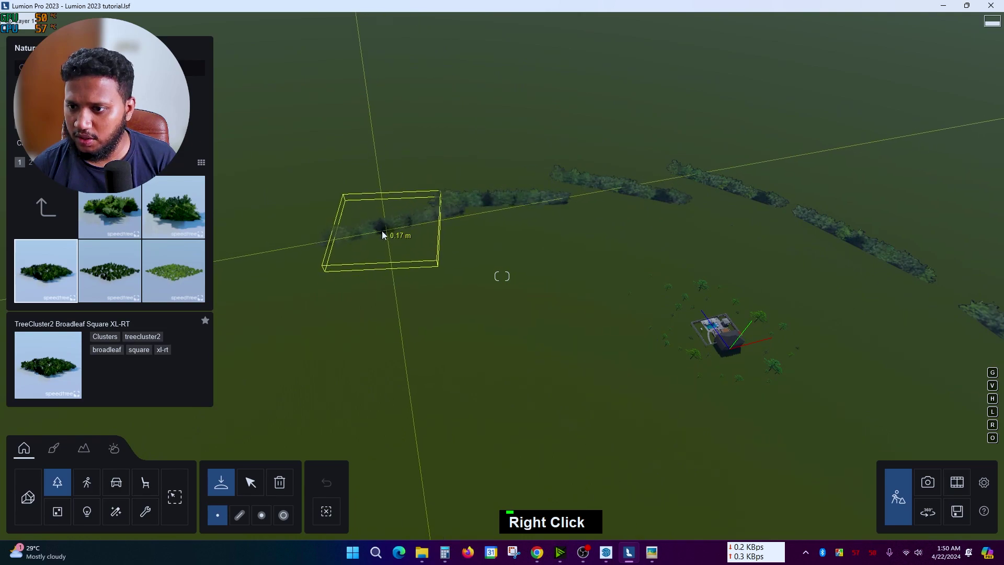
pyautogui.click(375, 231)
pyautogui.scroll(-5, 451, 273)
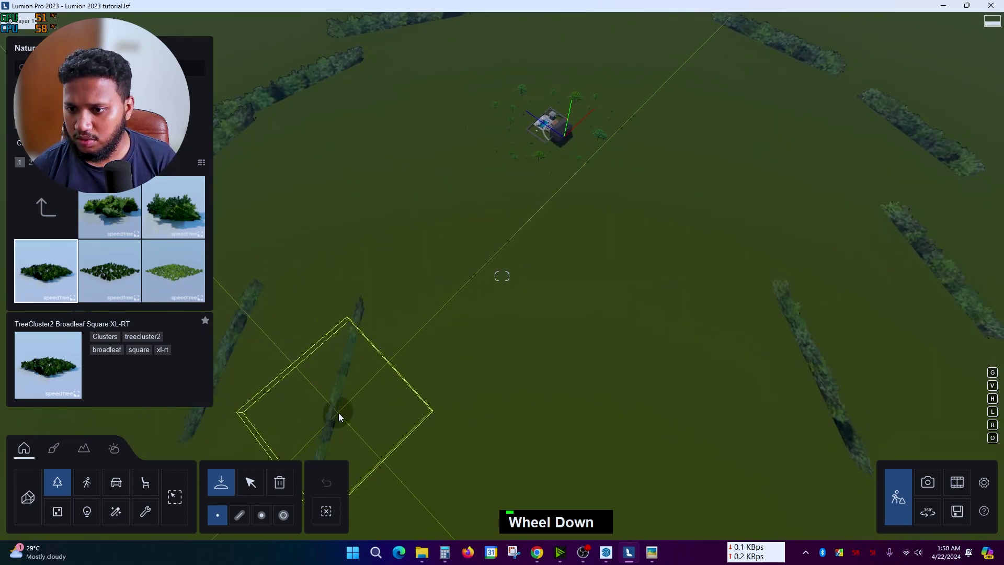
pyautogui.click(545, 430)
pyautogui.click(687, 434)
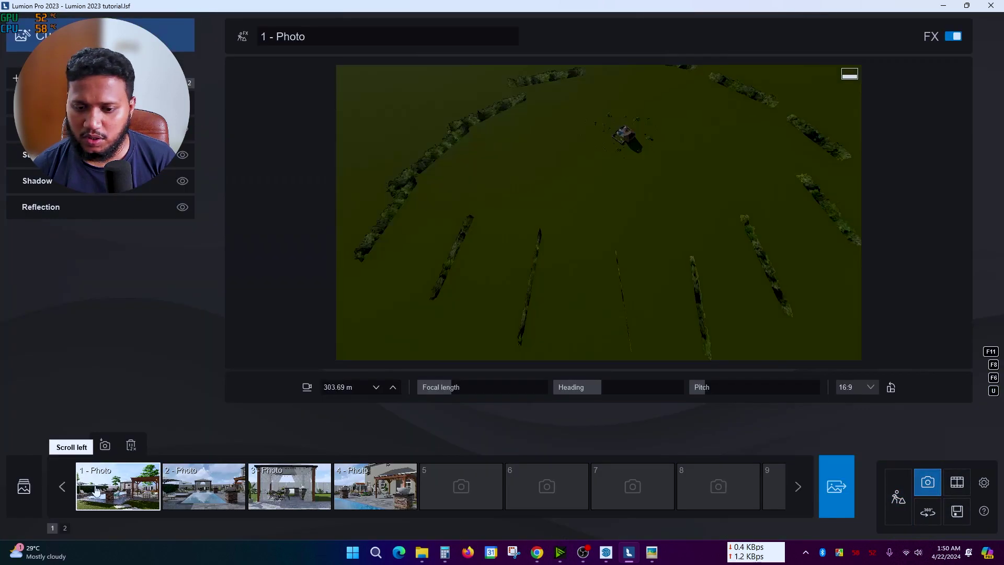
# Restore the 1 - Photo view and remove all existing planes from its Reflection effect.
pyautogui.doubleClick(95, 489)
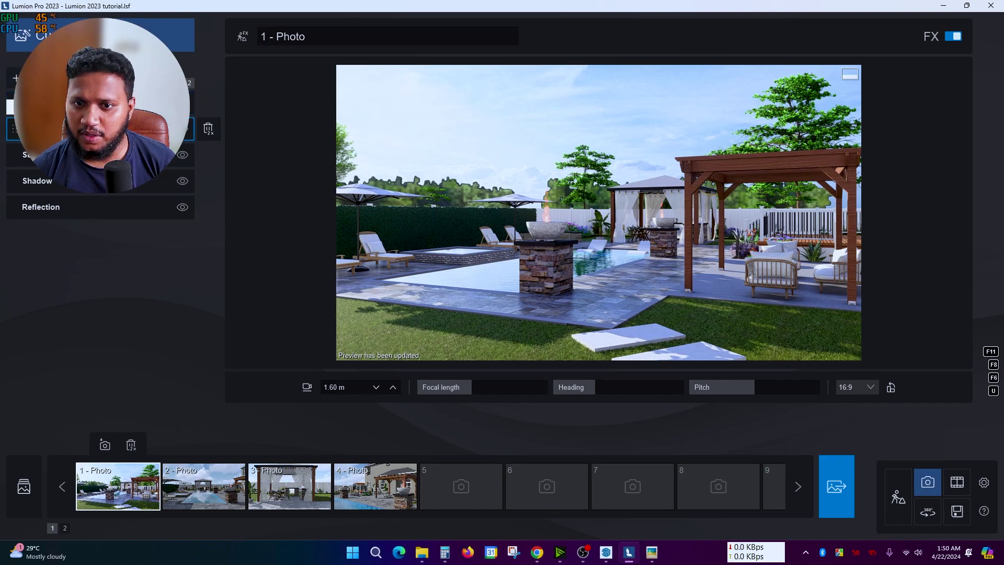
pyautogui.click(78, 210)
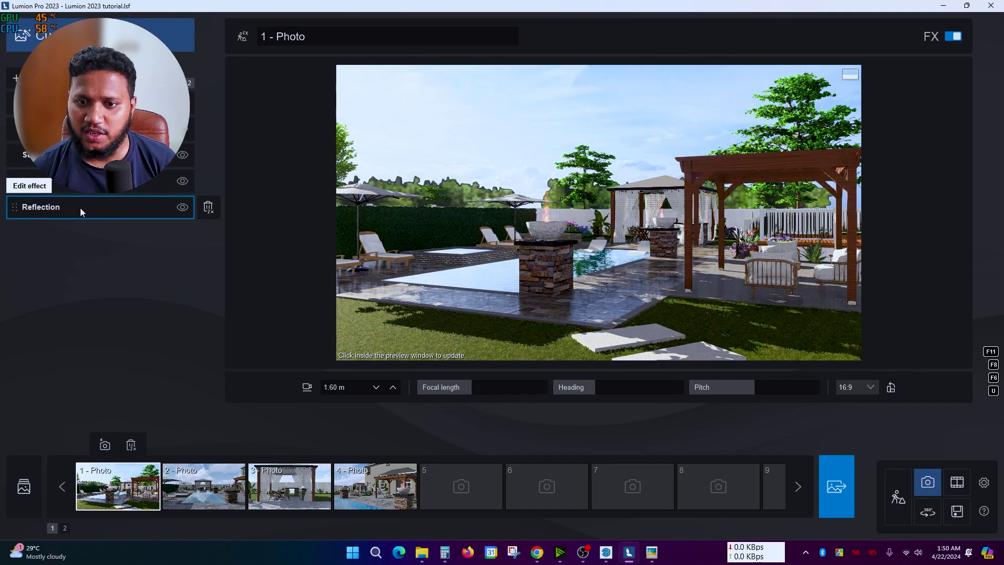
pyautogui.click(168, 158)
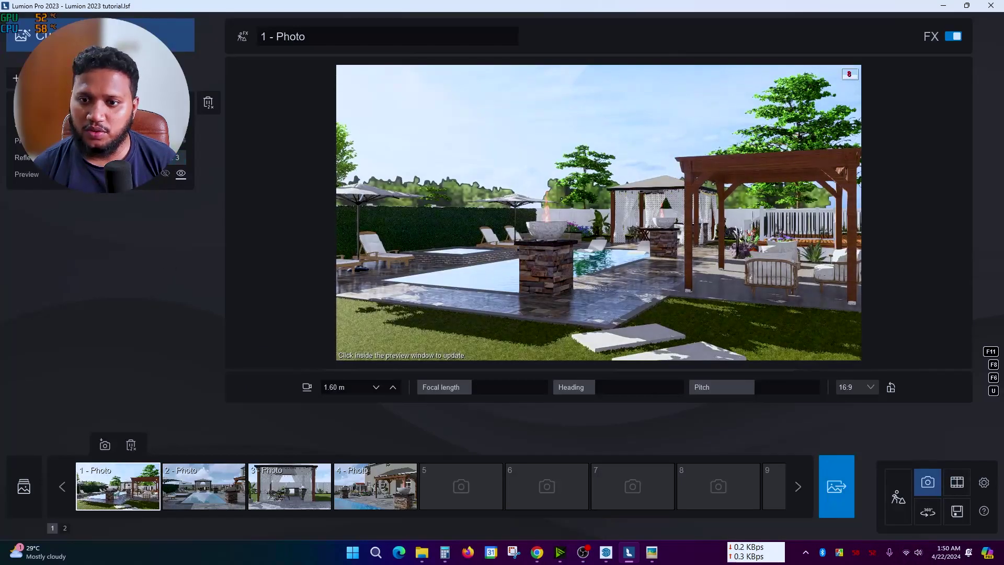
pyautogui.click(167, 158)
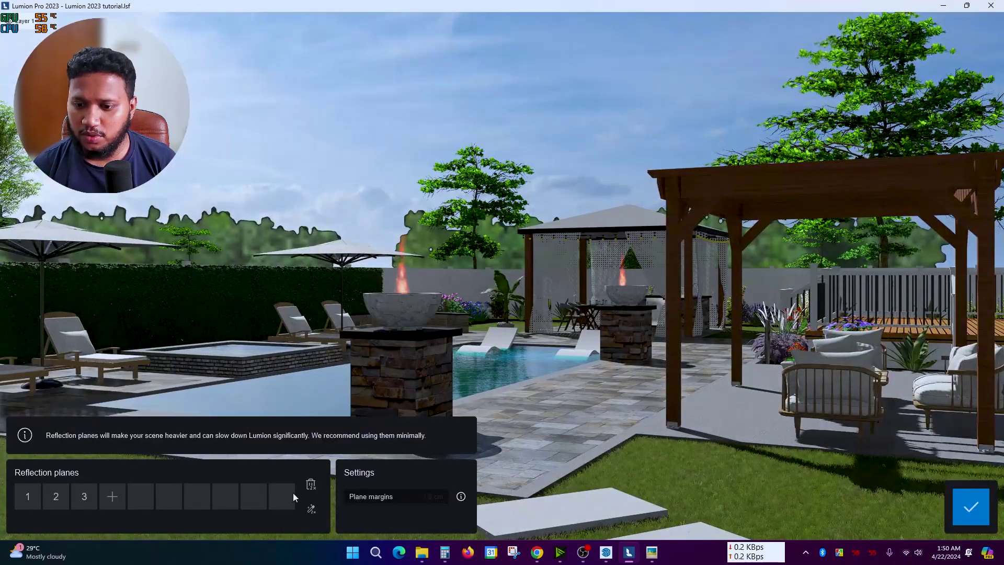
pyautogui.doubleClick(310, 484)
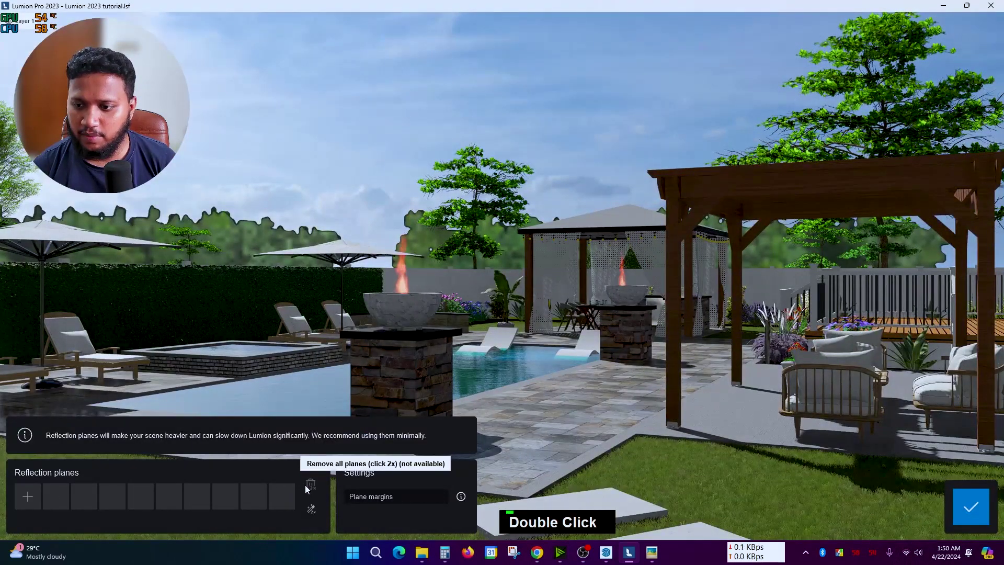
# Add a reflection plane on the swimming pool's water surface.
pyautogui.click(27, 497)
pyautogui.scroll(3, 387, 391)
pyautogui.click(414, 392)
pyautogui.scroll(3, 412, 401)
pyautogui.moveTo(413, 401); pyautogui.dragTo(324, 426, button='right')
# Add a second reflection plane on the raised spa's water, and refresh the preview from the saved 1 - Photo view.
pyautogui.click(57, 497)
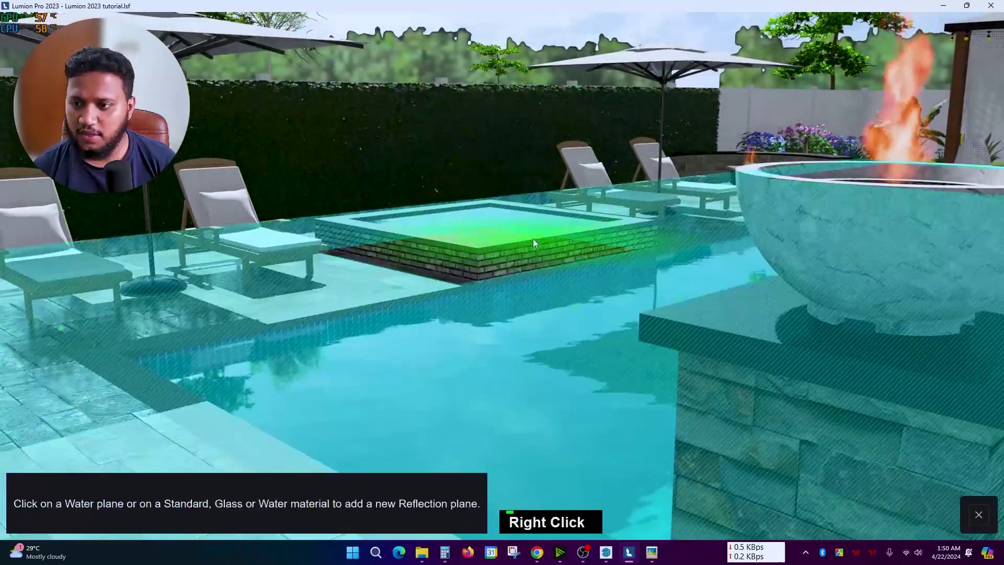
pyautogui.click(499, 230)
pyautogui.moveTo(500, 230); pyautogui.dragTo(585, 253, button='right')
pyautogui.scroll(-2, 541, 258)
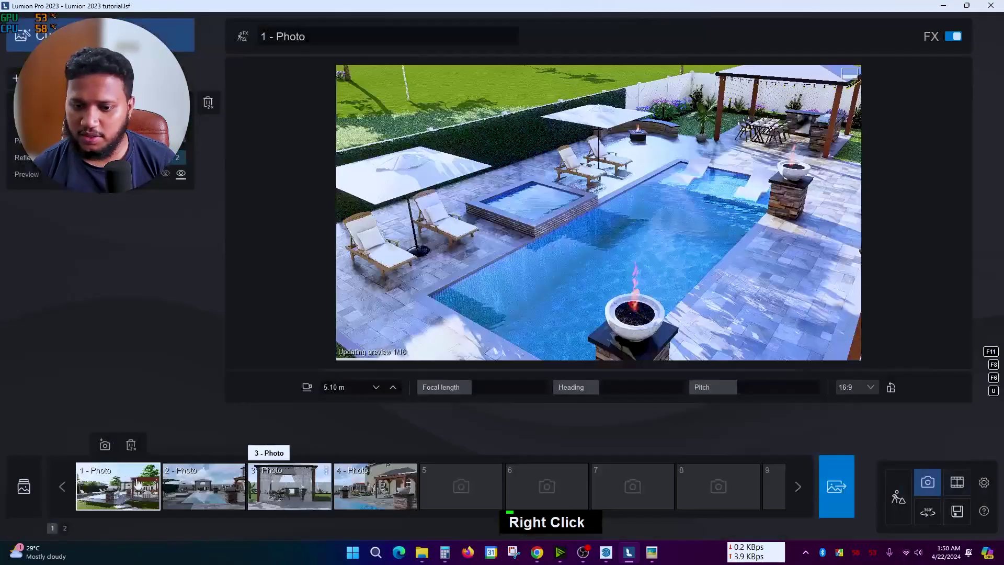
pyautogui.doubleClick(610, 246)
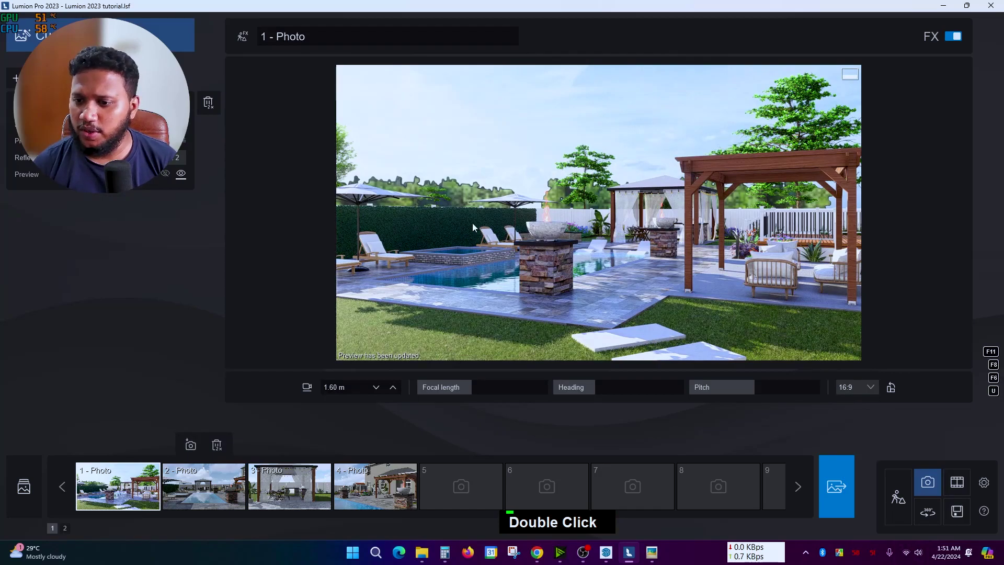
pyautogui.click(47, 103)
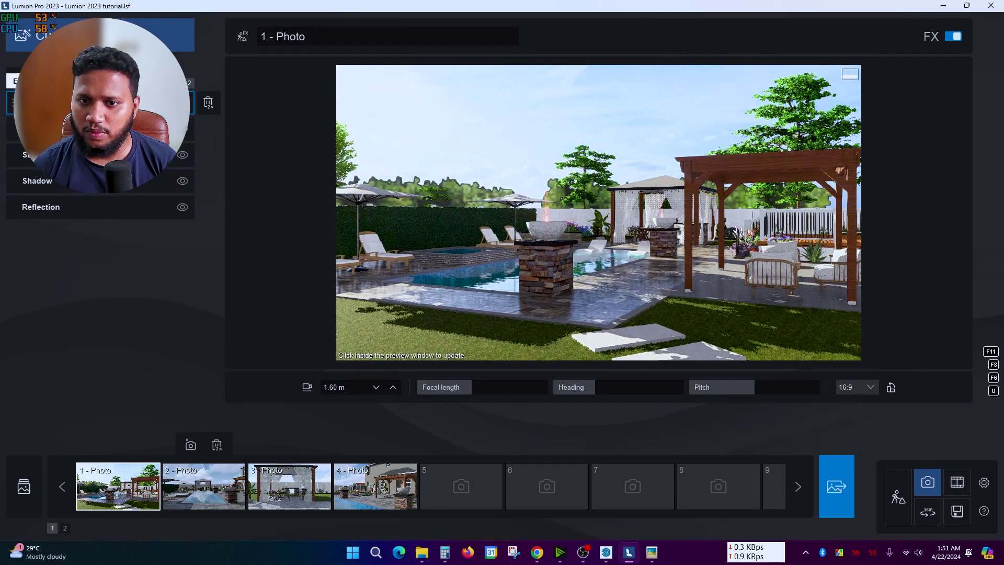
# Lower the Color correction exposure of 1 - Photo slightly and refresh the preview.
pyautogui.click(94, 103)
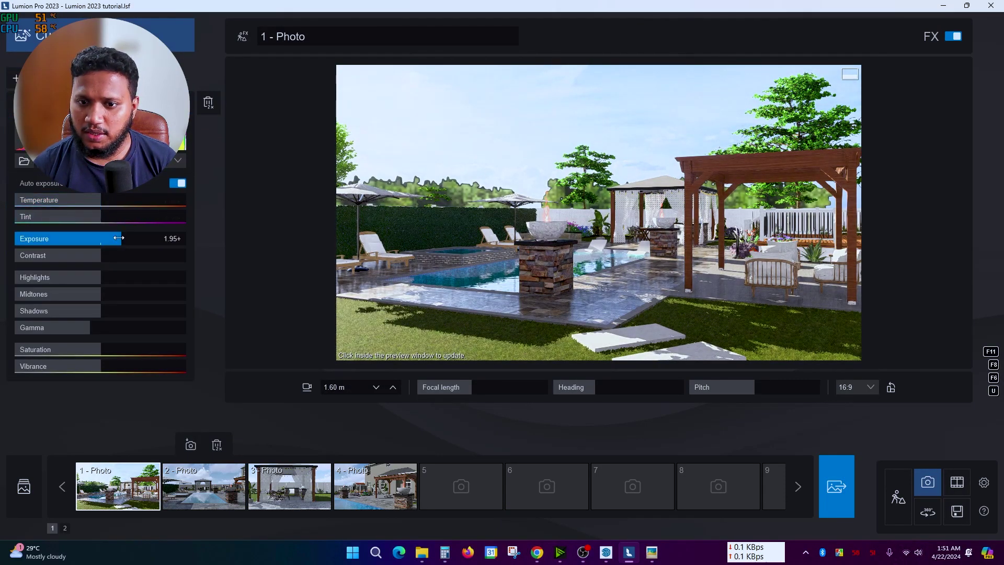
pyautogui.moveTo(116, 238); pyautogui.dragTo(114, 238)
pyautogui.doubleClick(516, 214)
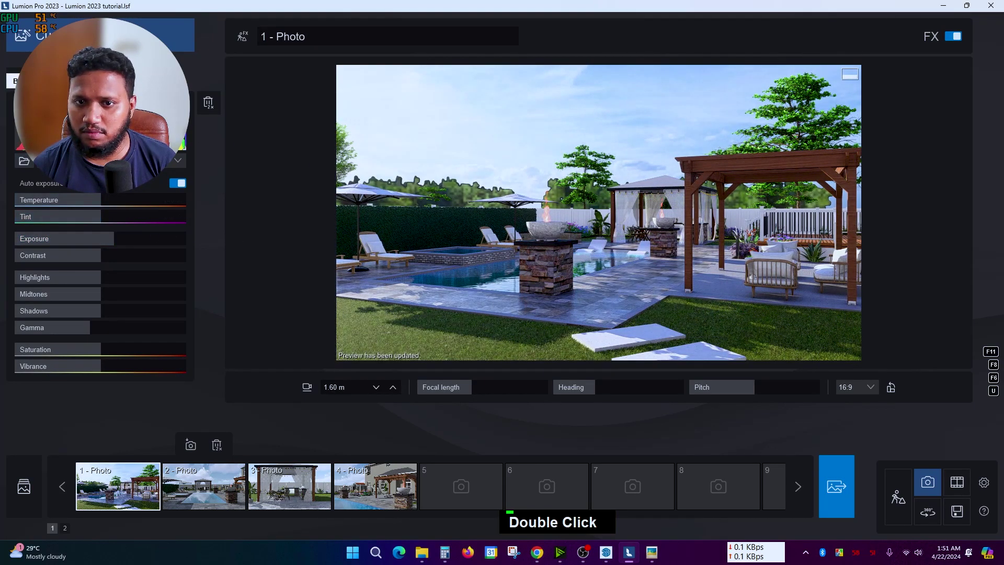
# Reduce the Real skies sun intensity of 1 - Photo to 58.54% and refresh the preview.
pyautogui.click(94, 103)
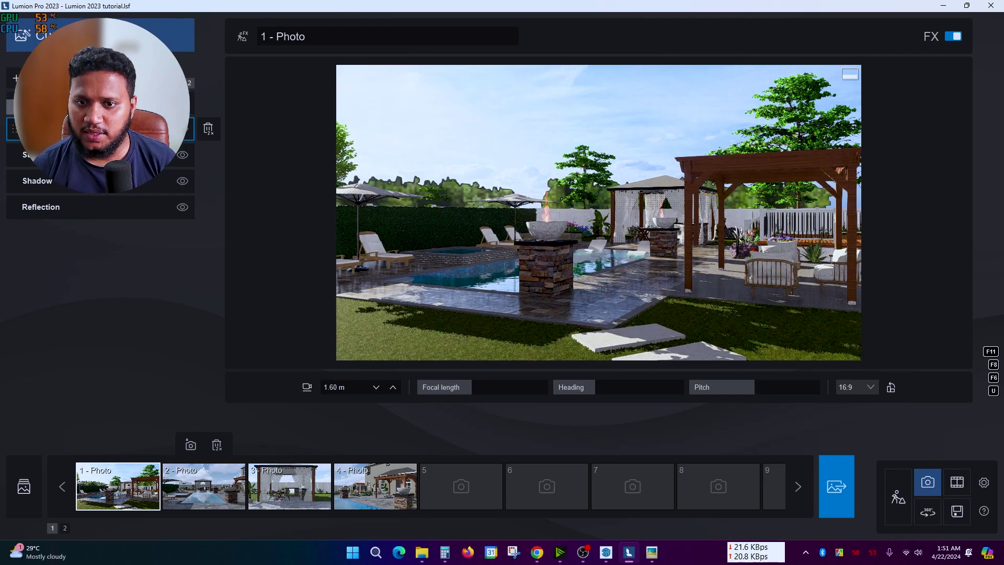
pyautogui.click(95, 129)
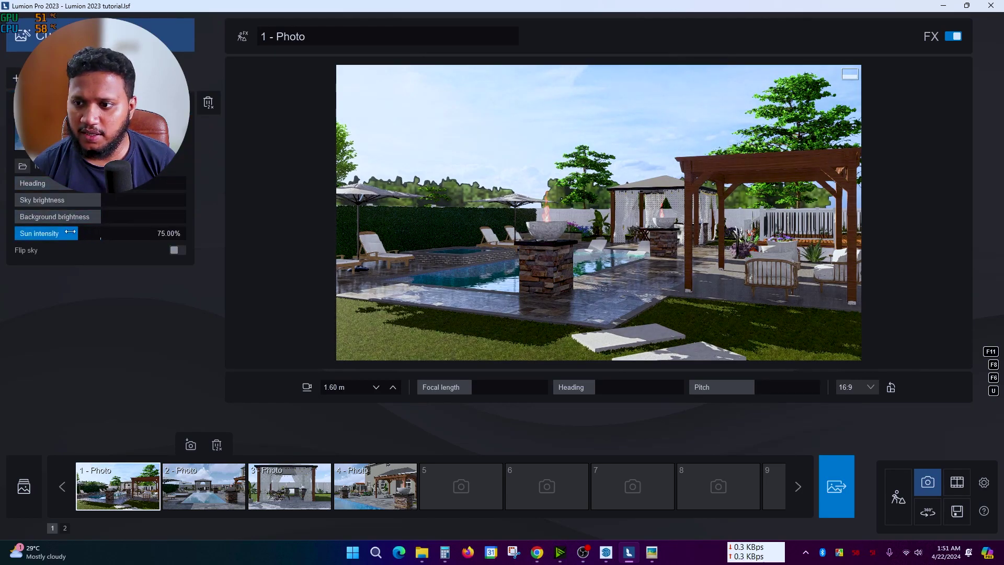
pyautogui.moveTo(70, 232); pyautogui.dragTo(62, 230)
pyautogui.doubleClick(687, 213)
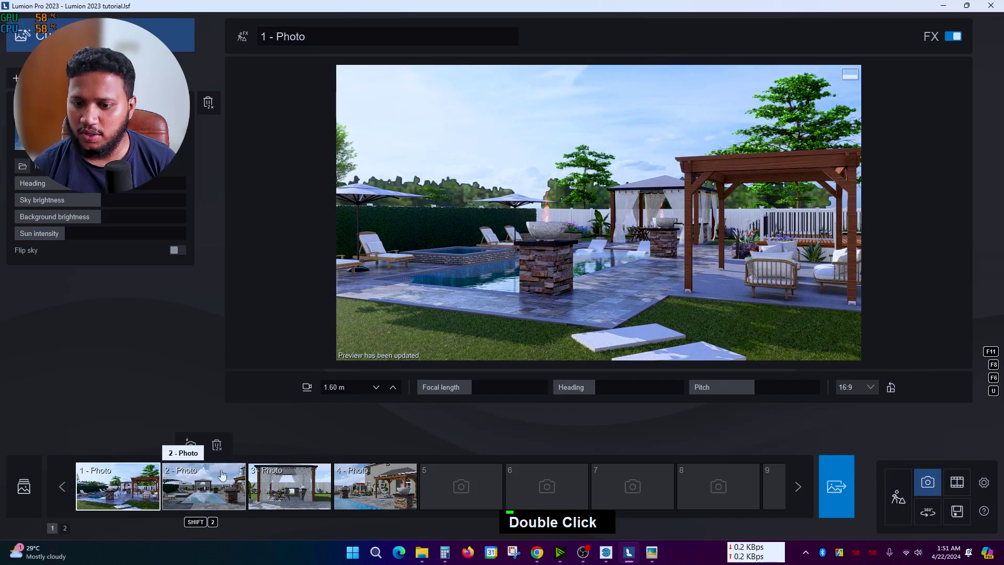
pyautogui.press('a')
pyautogui.keyDown('shift'); pyautogui.moveTo(553, 239); pyautogui.dragTo(547, 271, button='right'); pyautogui.keyUp('shift')
pyautogui.scroll(2, 591, 259)
pyautogui.press('space')
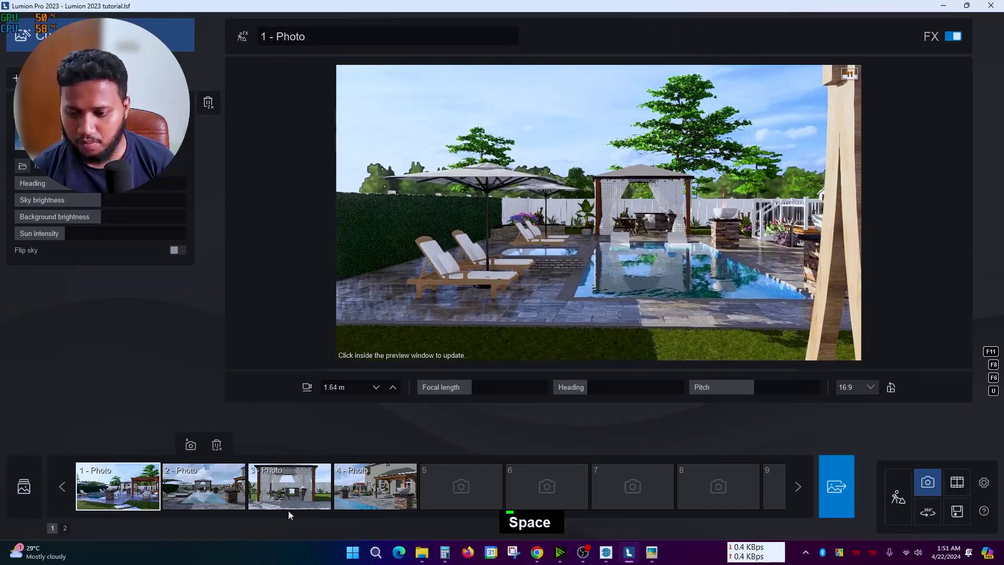
pyautogui.click(118, 486)
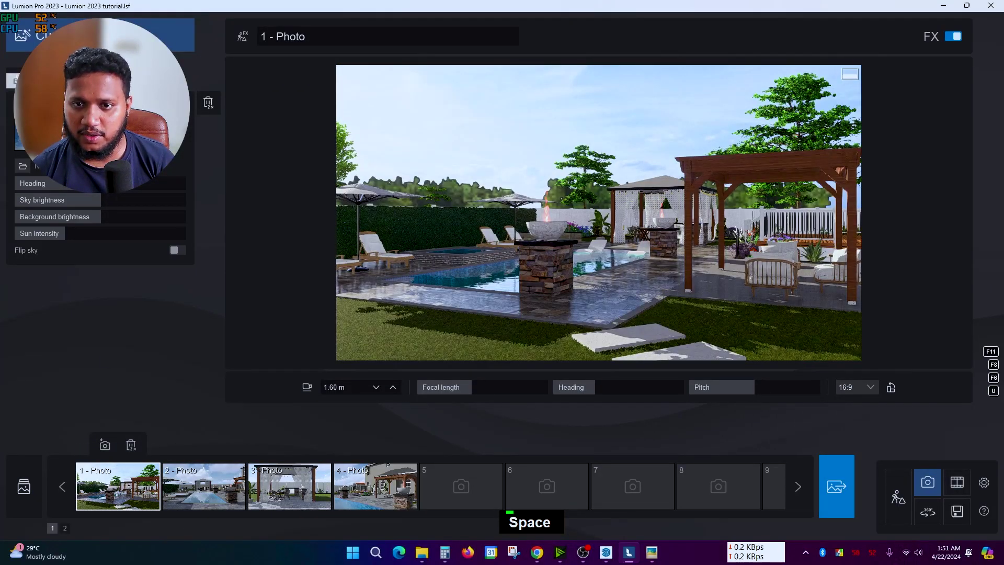
# Copy all effects from 1 - Photo, paste them onto 2 - Photo, and refresh that photo's preview.
pyautogui.click(23, 82)
pyautogui.click(27, 79)
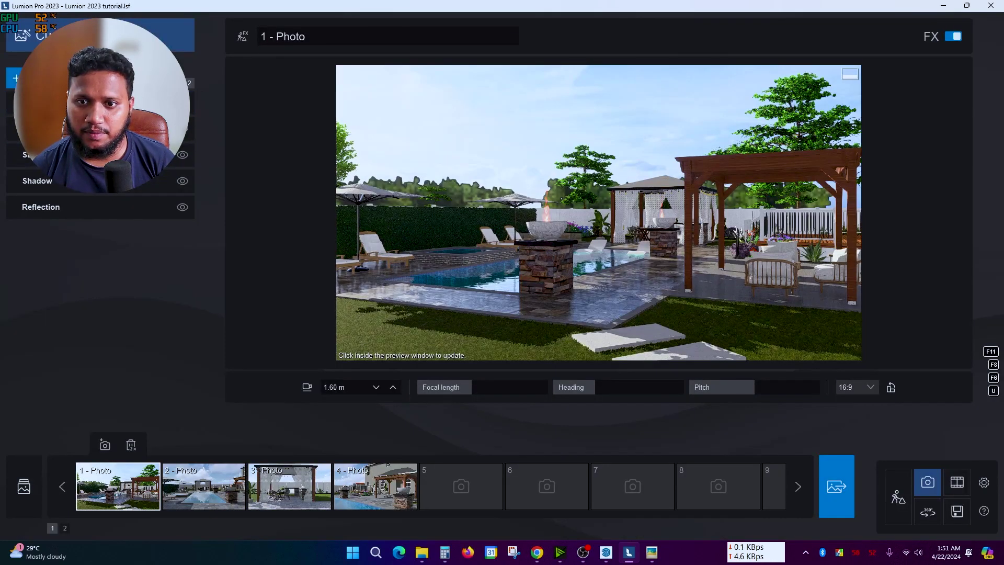
pyautogui.click(31, 79)
pyautogui.click(52, 104)
pyautogui.click(201, 485)
pyautogui.click(16, 78)
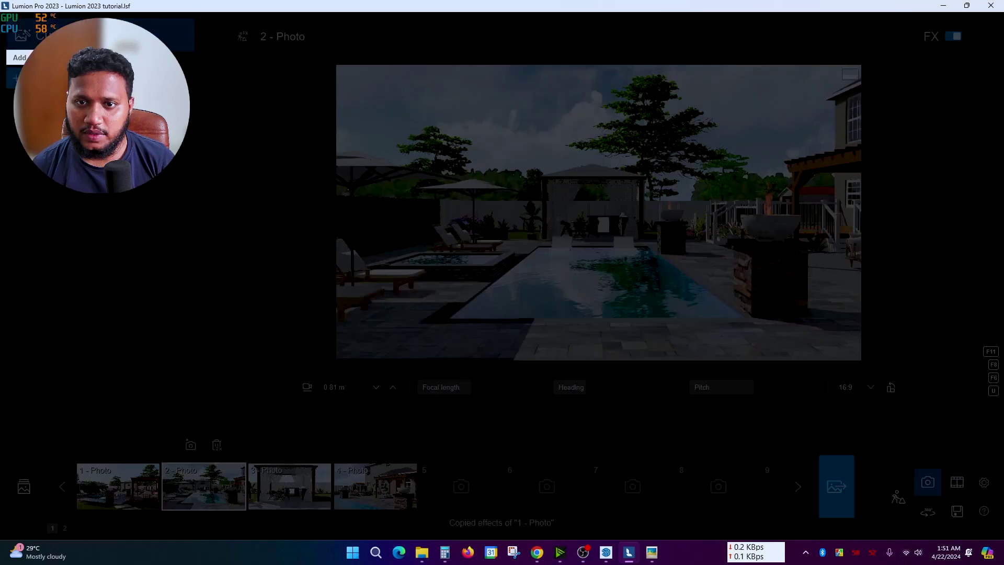
pyautogui.press('space')
pyautogui.press('space')
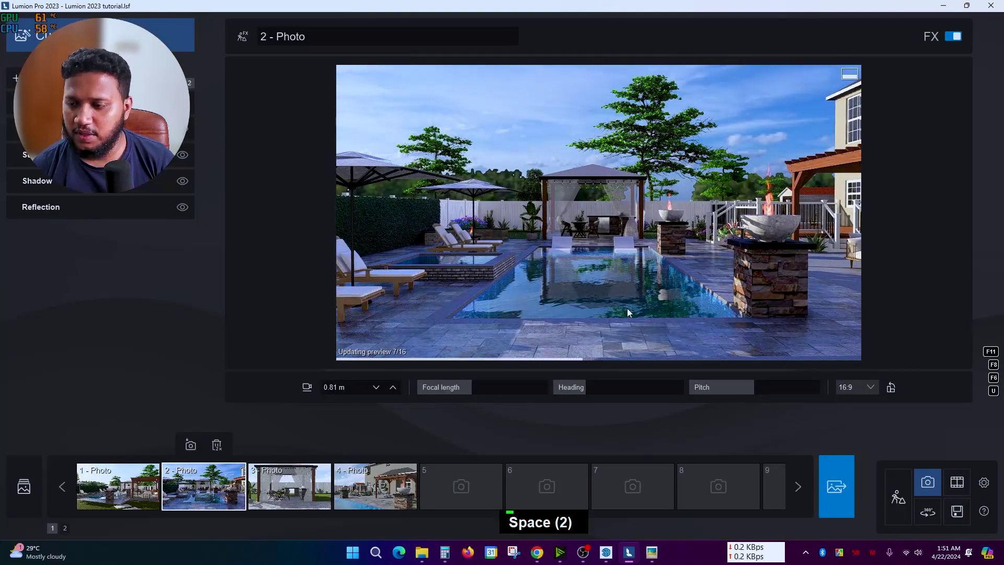
# Pull the 2 - Photo camera back onto the lawn at 1.57 m height and store the new view in 2 - Photo.
pyautogui.press('s')
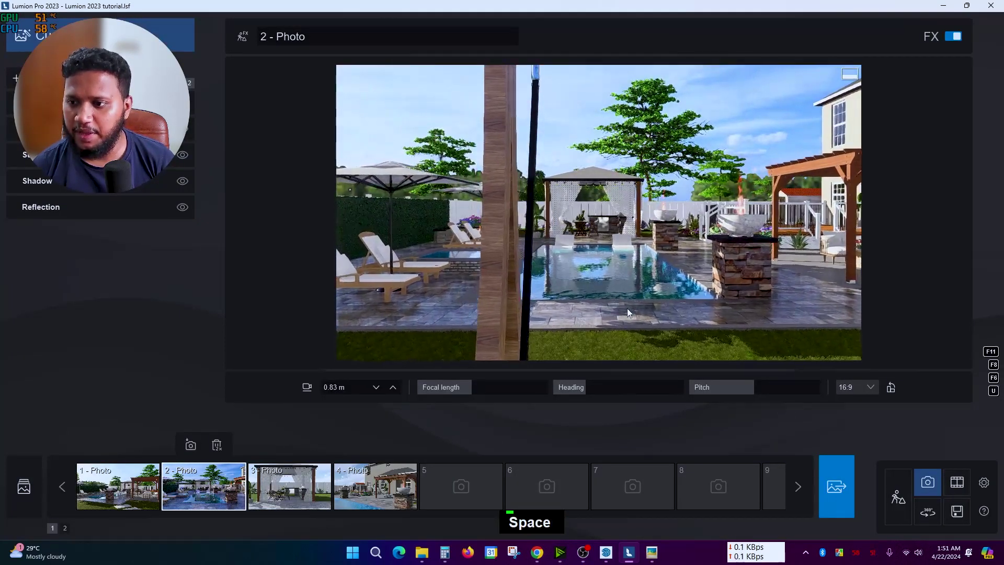
pyautogui.doubleClick(616, 293)
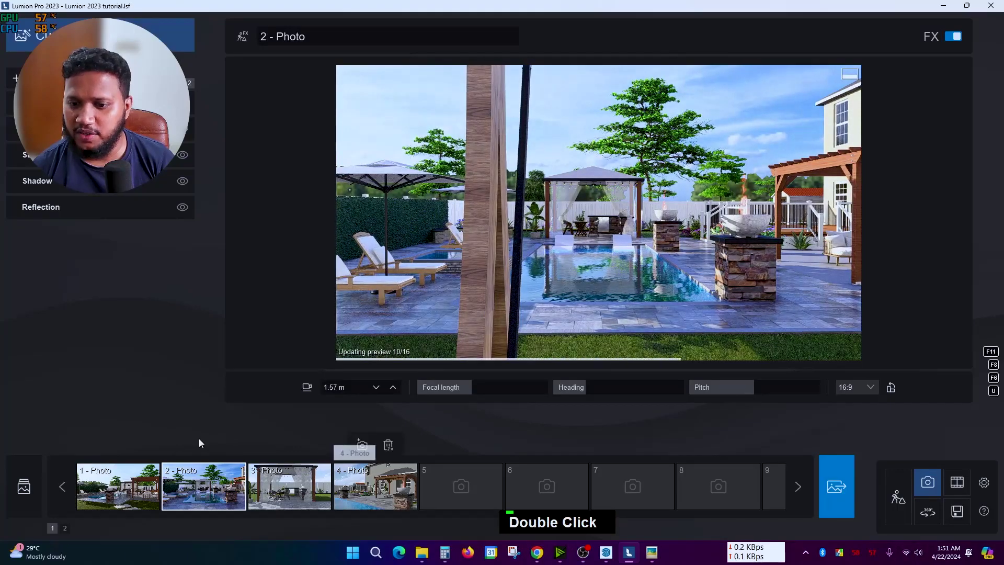
pyautogui.hotkey('shift', '2')
pyautogui.press('space')
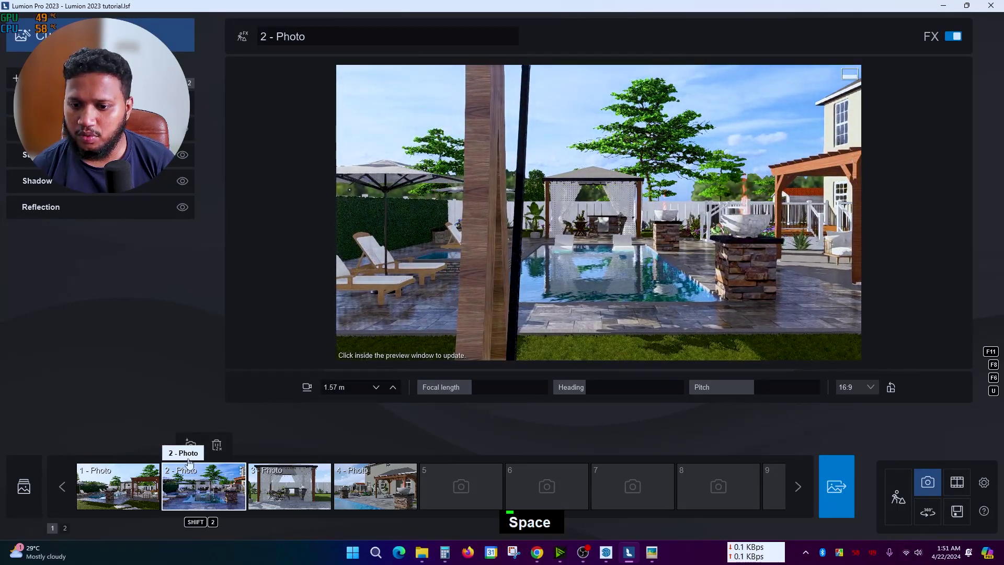
pyautogui.click(190, 453)
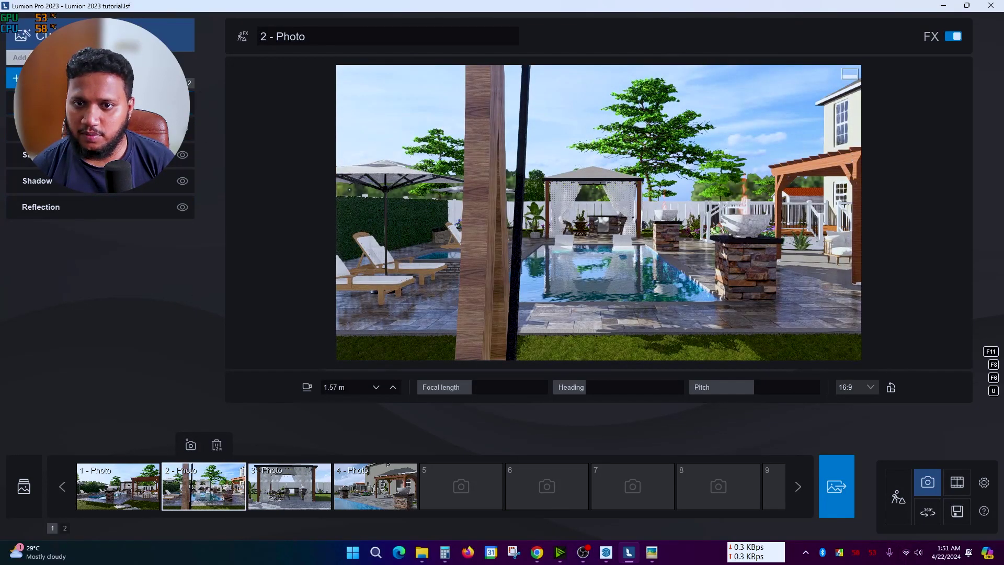
# Add a Near clip plane effect to 2 - Photo, clip away the post blocking the foreground, and refresh the preview.
pyautogui.click(100, 78)
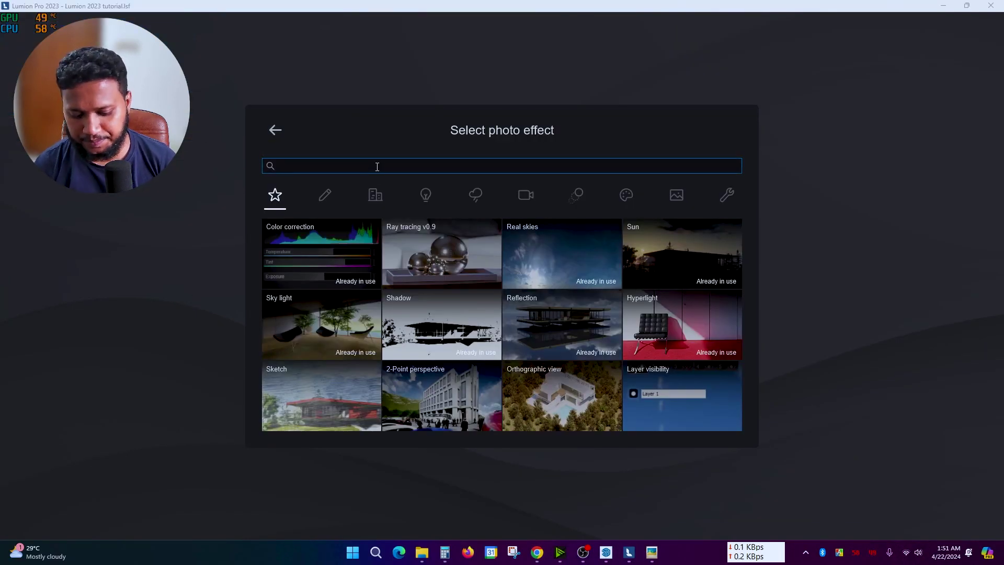
pyautogui.write('near')
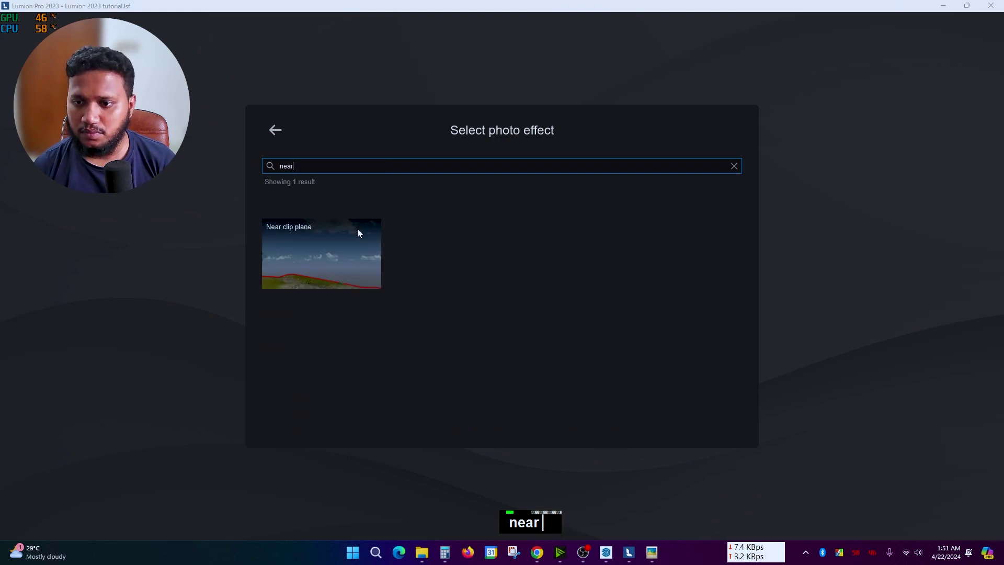
pyautogui.doubleClick(343, 251)
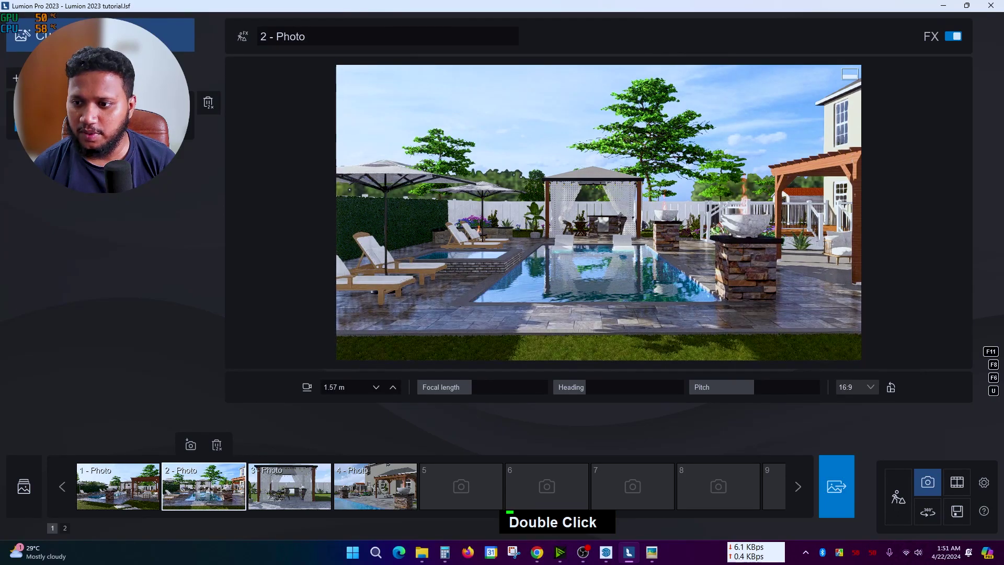
pyautogui.click(644, 200)
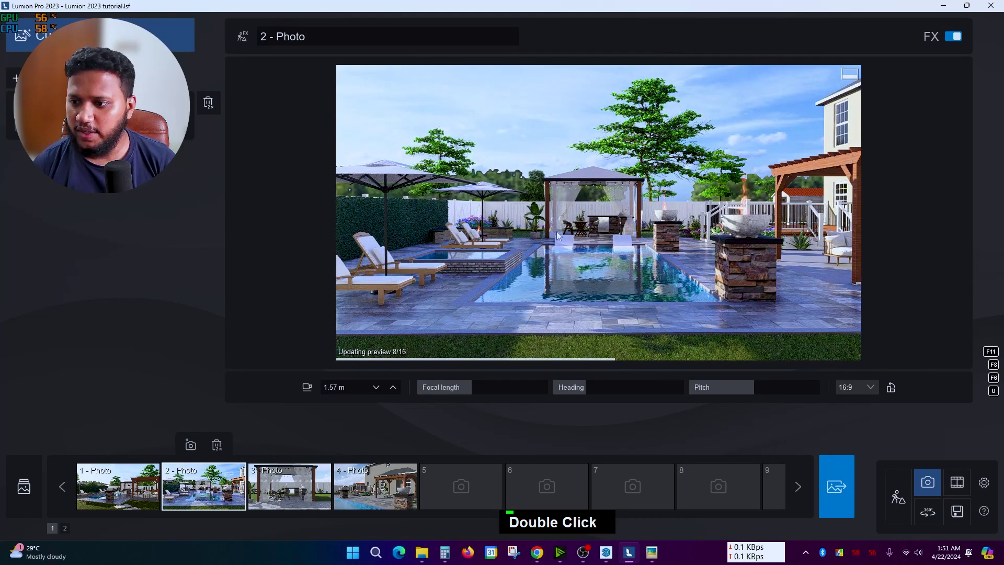
pyautogui.click(18, 103)
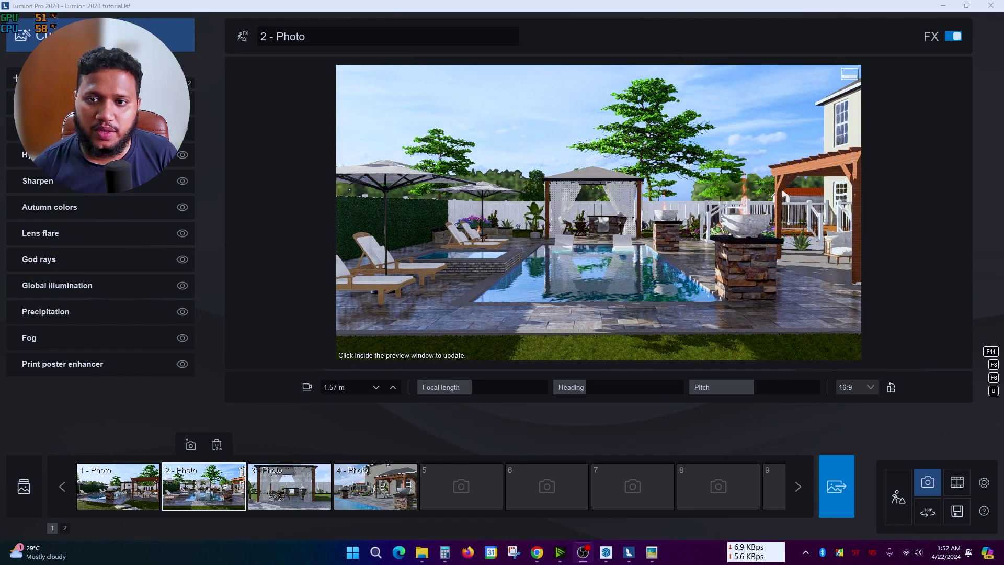
# Set the Real skies heading of 2 - Photo to about 127.32° and refresh the preview.
pyautogui.doubleClick(190, 83)
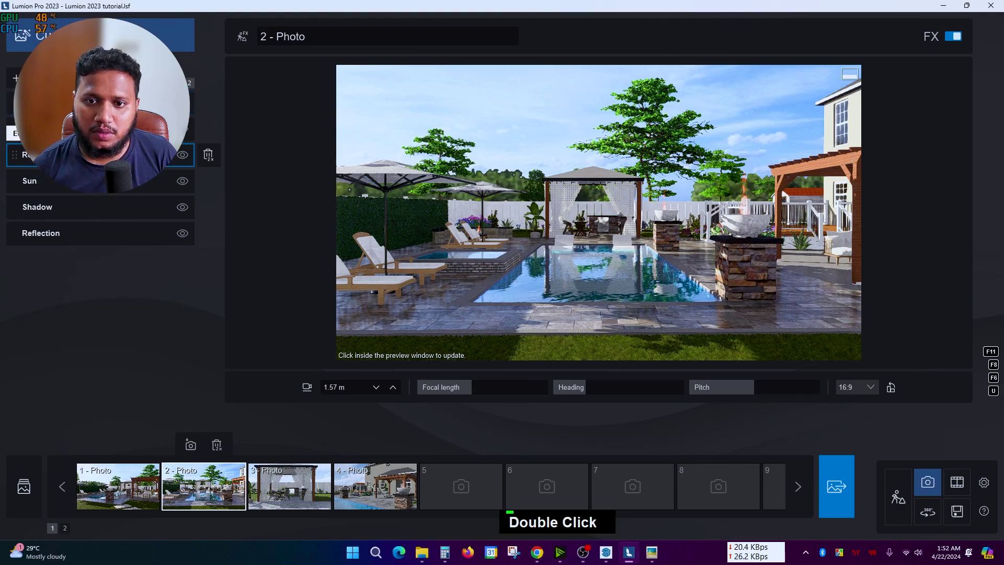
pyautogui.click(99, 155)
pyautogui.moveTo(104, 184); pyautogui.dragTo(161, 198)
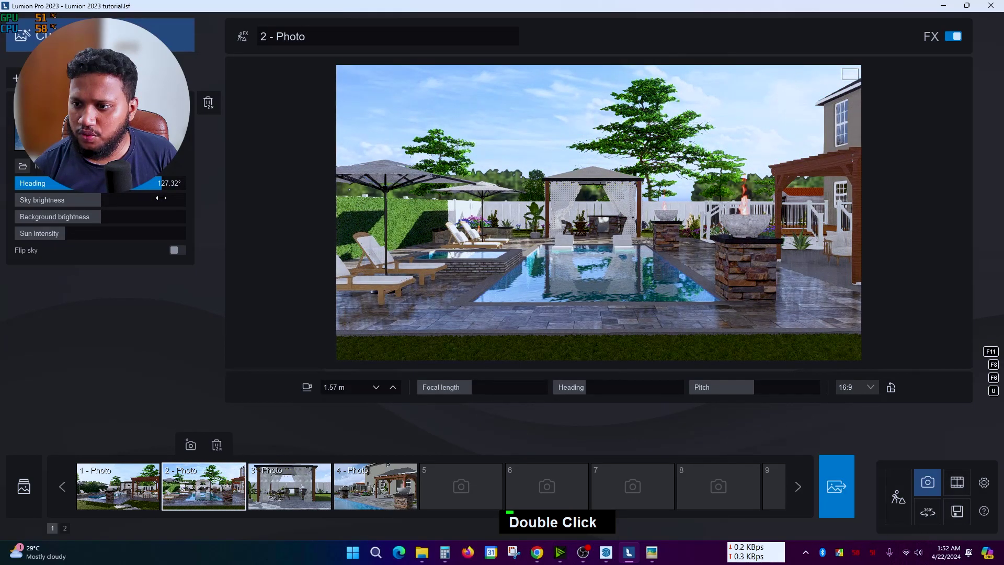
pyautogui.click(493, 188)
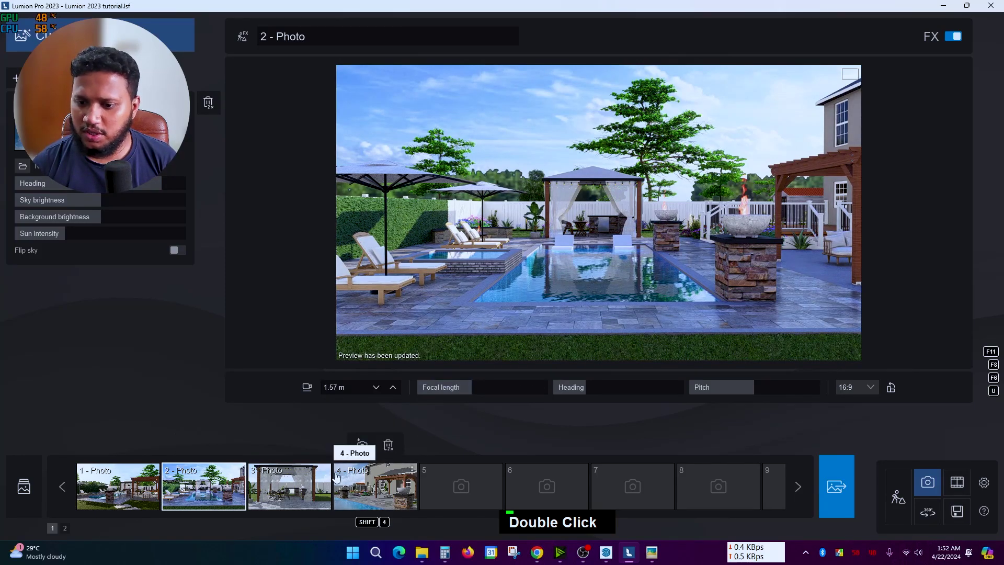
# Check the lighting in 4 - Photo, then return to 2 - Photo and refresh its preview for comparison.
pyautogui.click(376, 492)
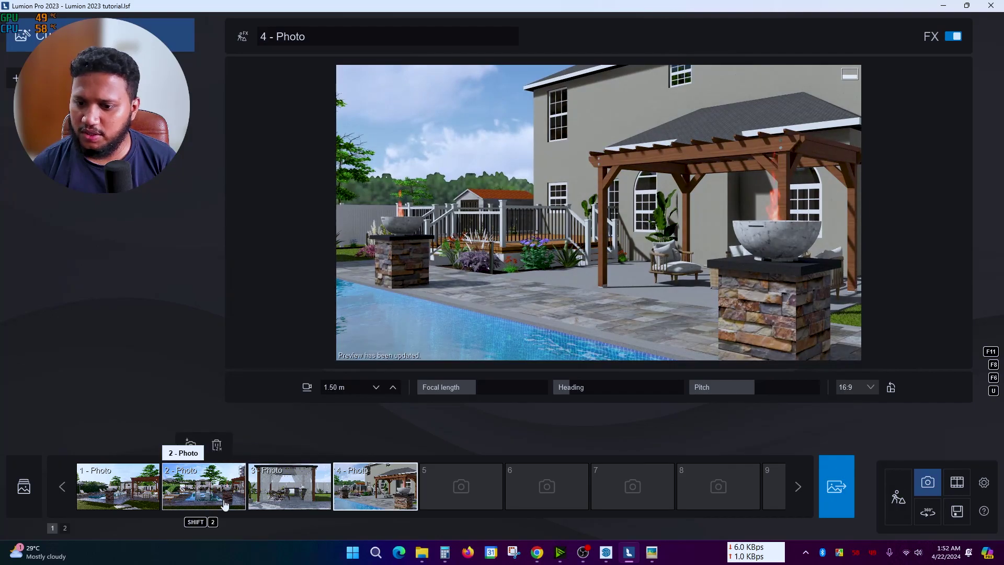
pyautogui.click(228, 494)
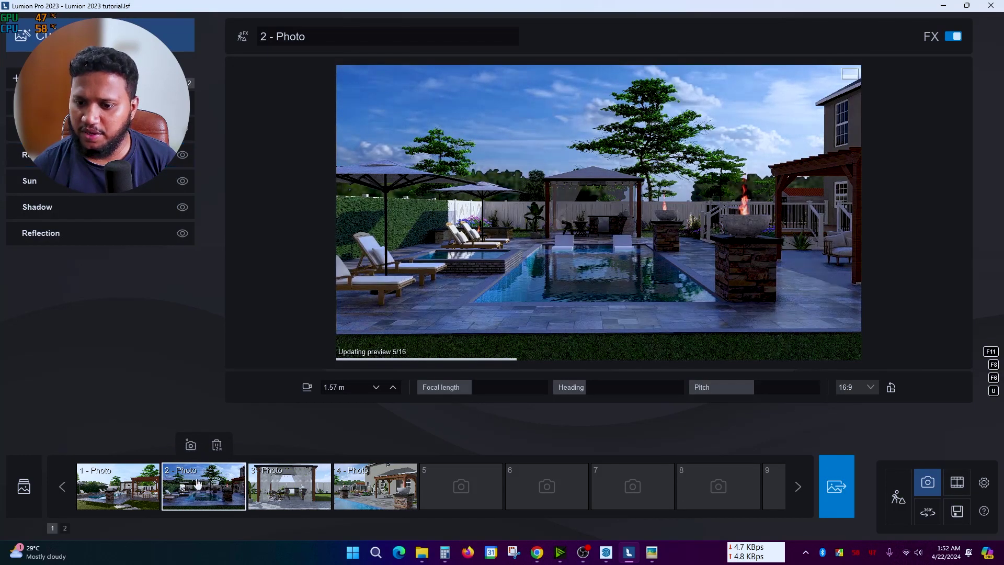
pyautogui.doubleClick(554, 247)
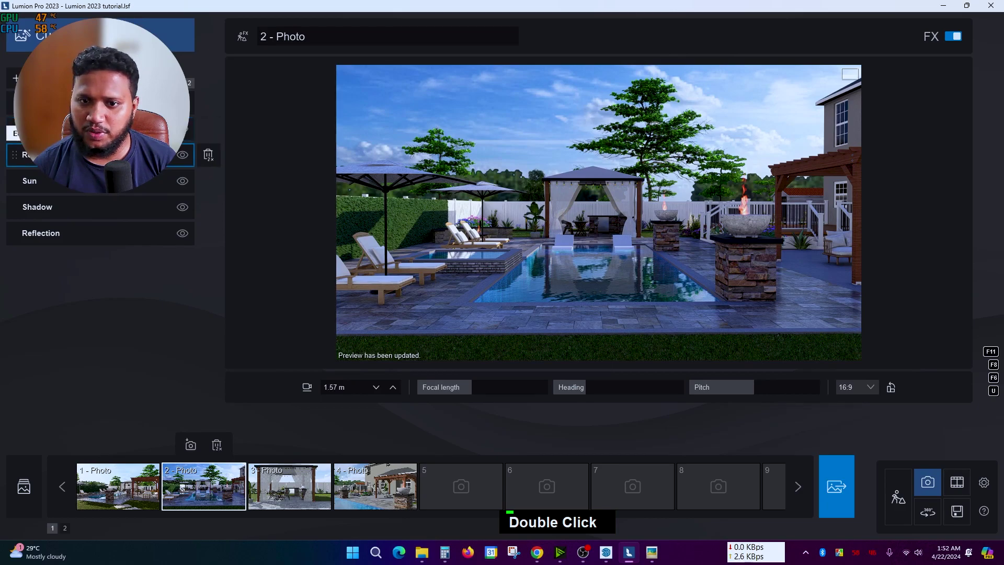
# Keep the current Real skies preset in 2 - Photo, raise its background brightness, and refresh the preview.
pyautogui.click(104, 156)
pyautogui.click(115, 146)
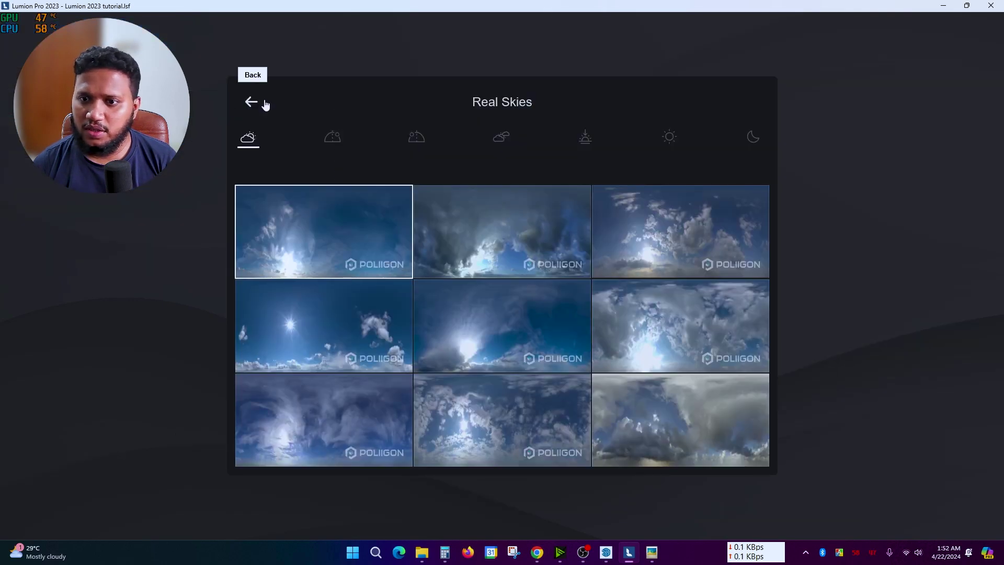
pyautogui.click(211, 117)
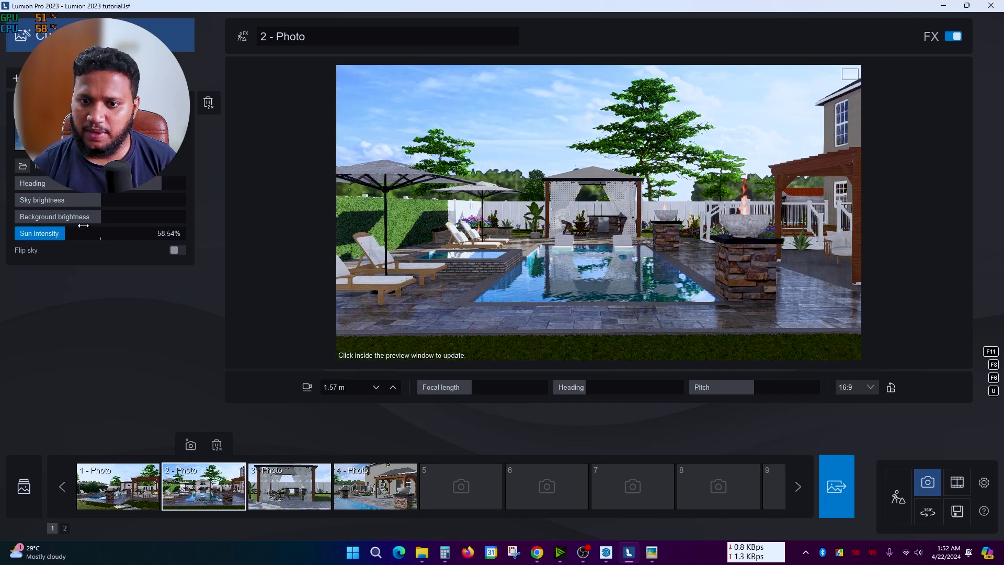
pyautogui.moveTo(93, 217); pyautogui.dragTo(143, 218)
pyautogui.doubleClick(689, 297)
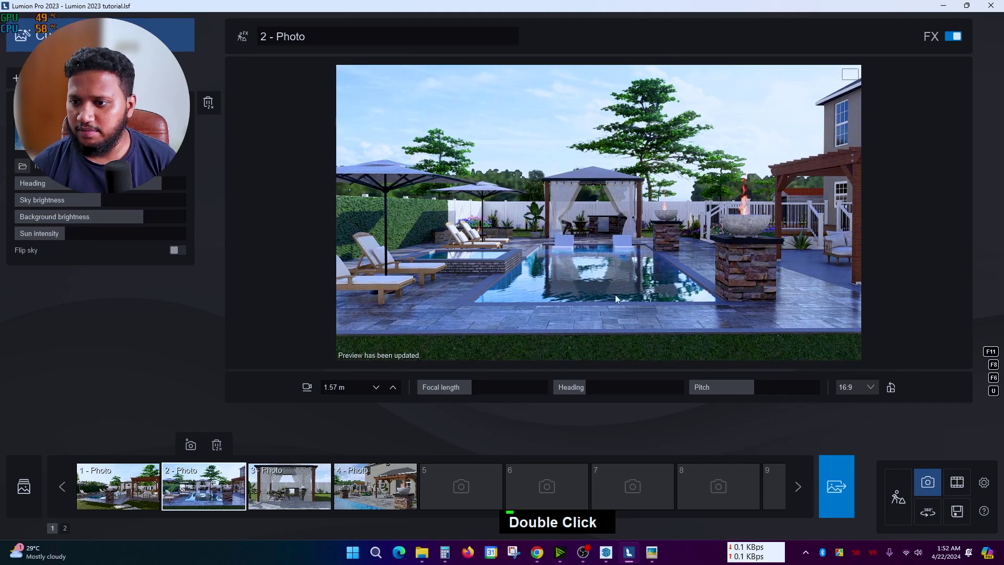
# Set the Color correction exposure of 2 - Photo to about 1.32 and refresh the preview.
pyautogui.click(19, 103)
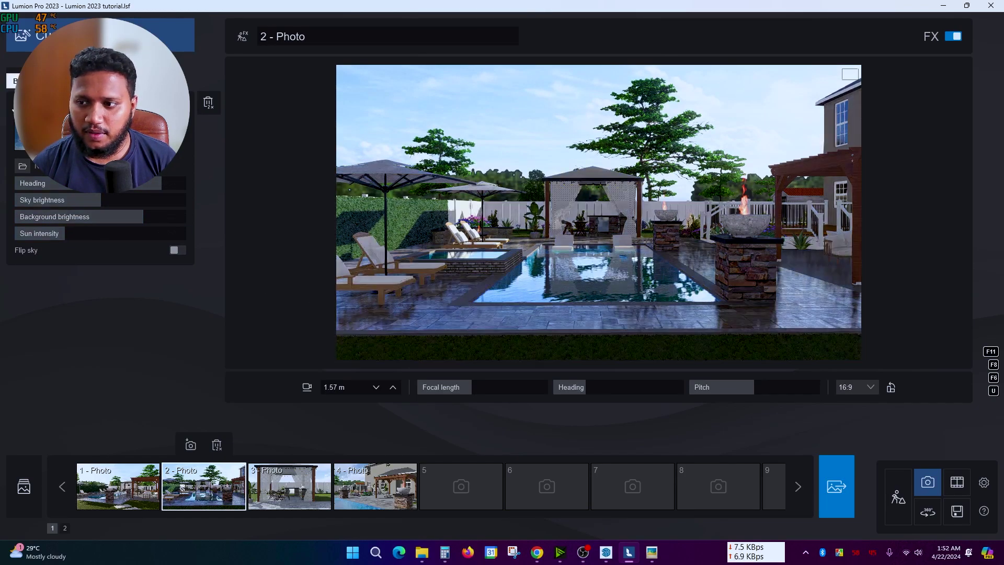
pyautogui.click(86, 128)
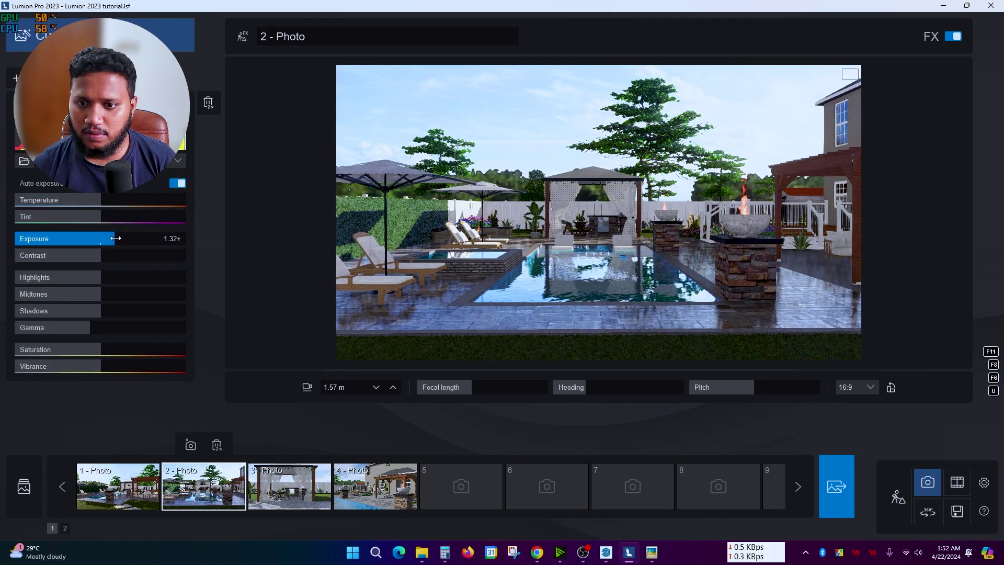
pyautogui.doubleClick(717, 246)
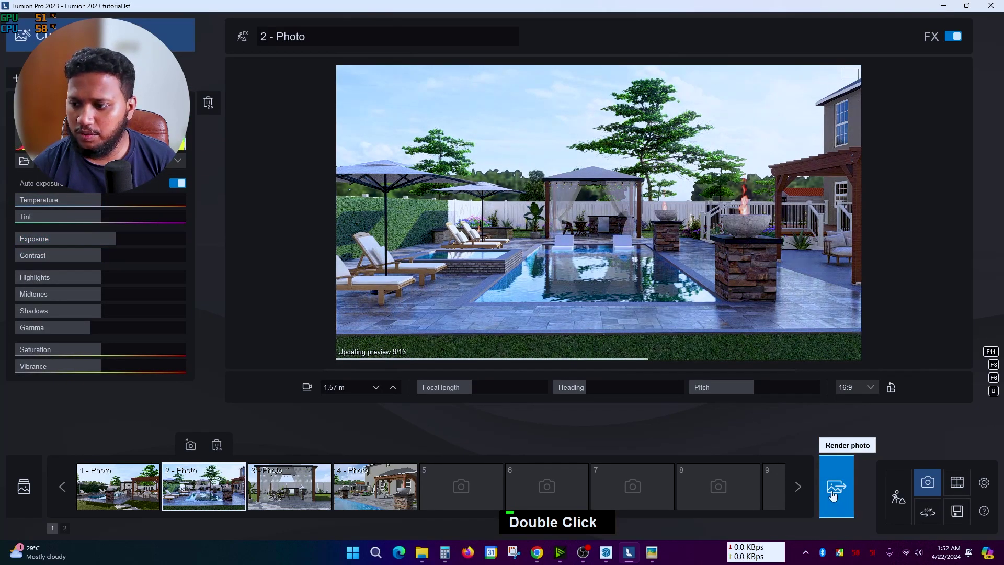
# Start a Desktop 1920x1080 photo set render with only 1 - Photo and 2 - Photo selected.
pyautogui.click(837, 486)
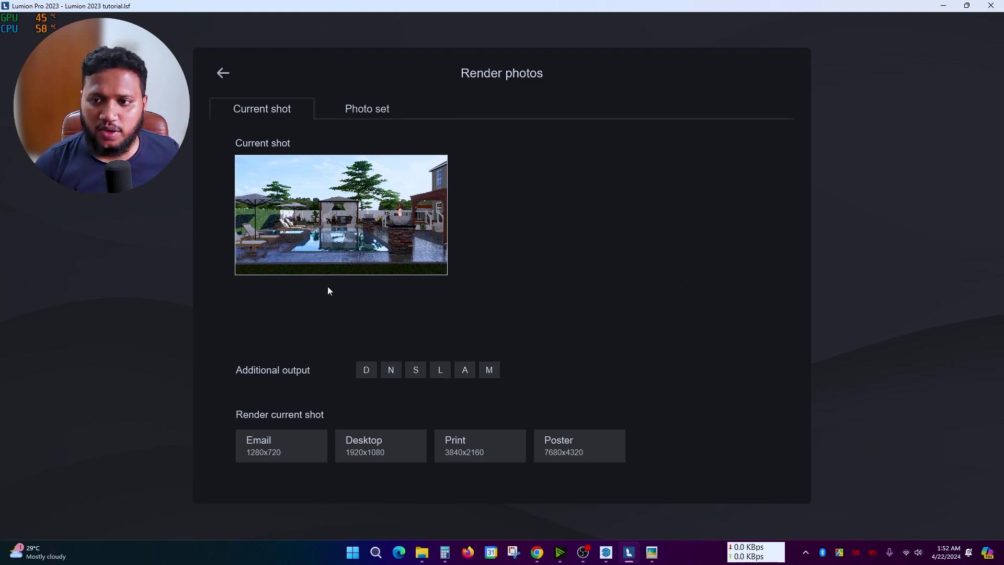
pyautogui.click(365, 110)
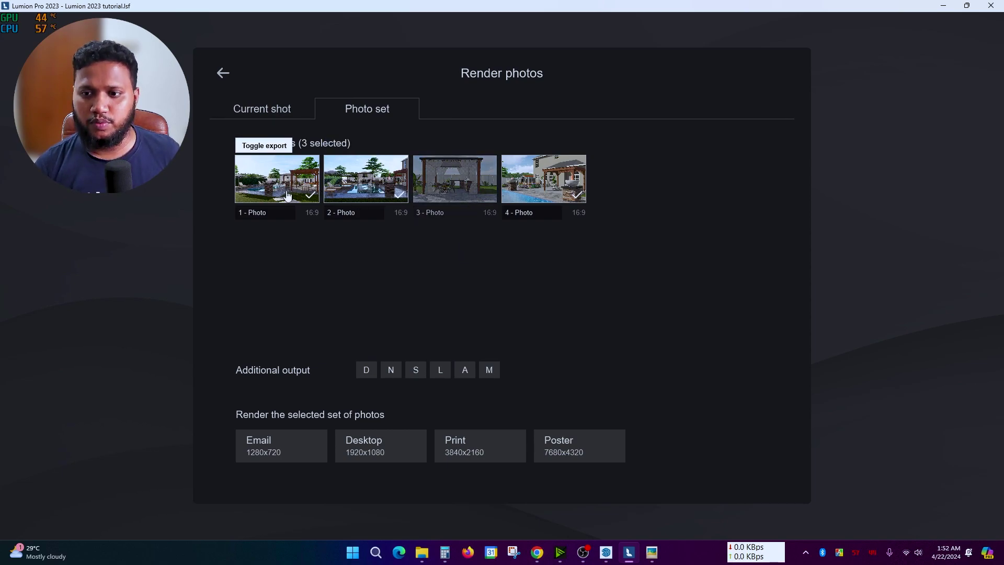
pyautogui.click(576, 194)
pyautogui.click(393, 425)
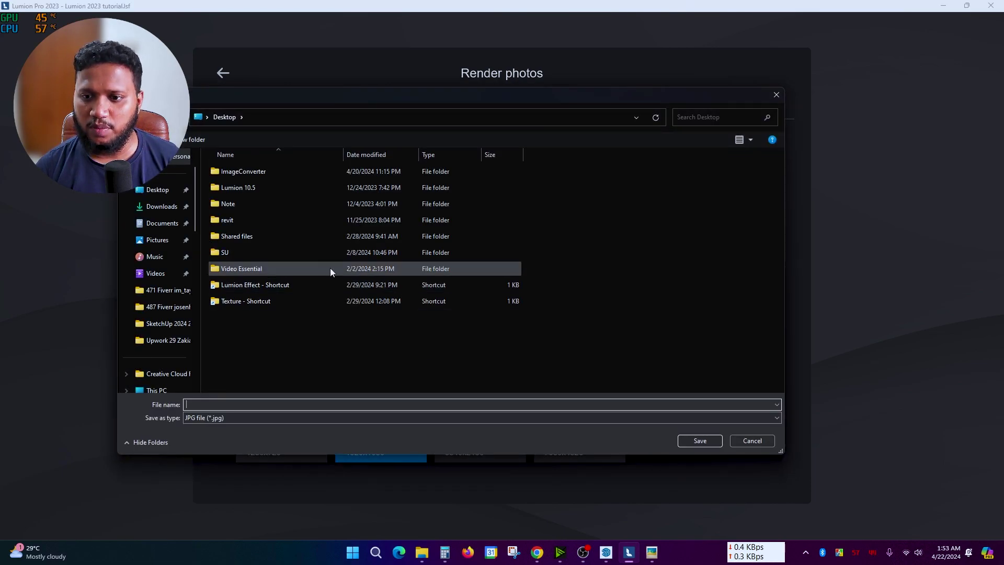
# Create a new folder with the default name on the Desktop and open it as the save location.
pyautogui.rightClick(316, 352)
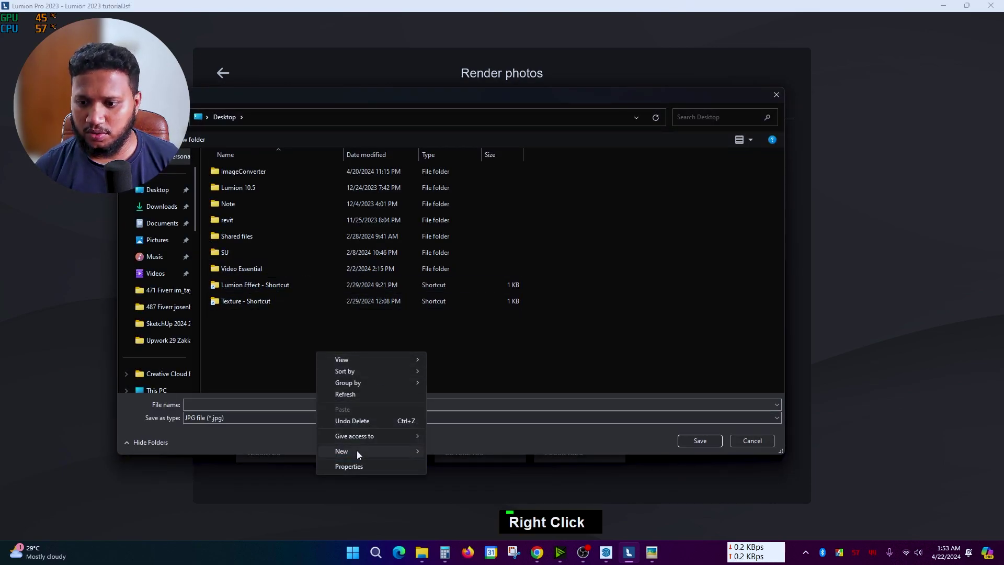
pyautogui.moveTo(356, 451)
pyautogui.click(455, 332)
pyautogui.click(272, 334)
pyautogui.doubleClick(257, 321)
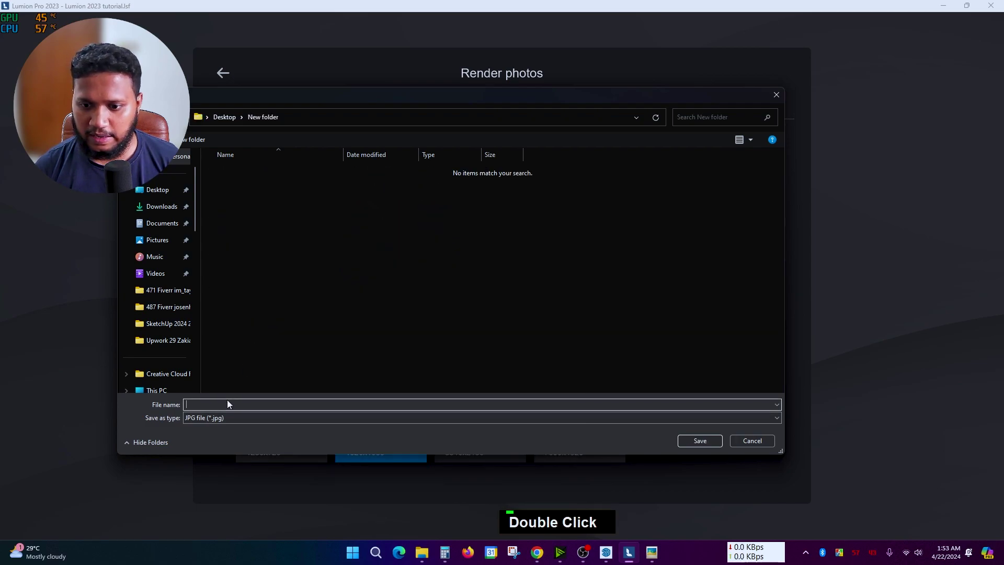
# Save the photo set as JPG files with the base name Render 1 and start rendering.
pyautogui.write('Rende')
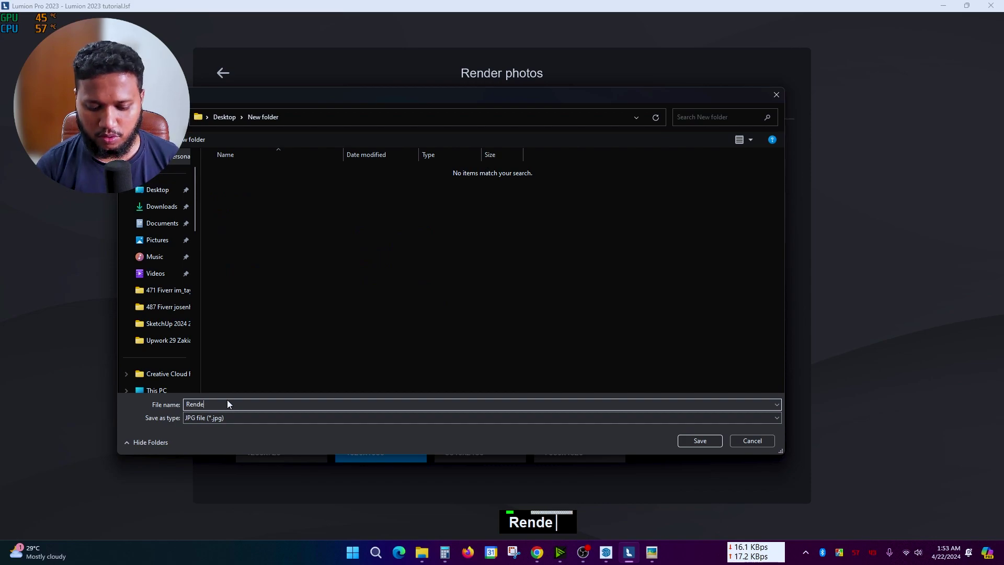
pyautogui.write('r')
pyautogui.press('Return')
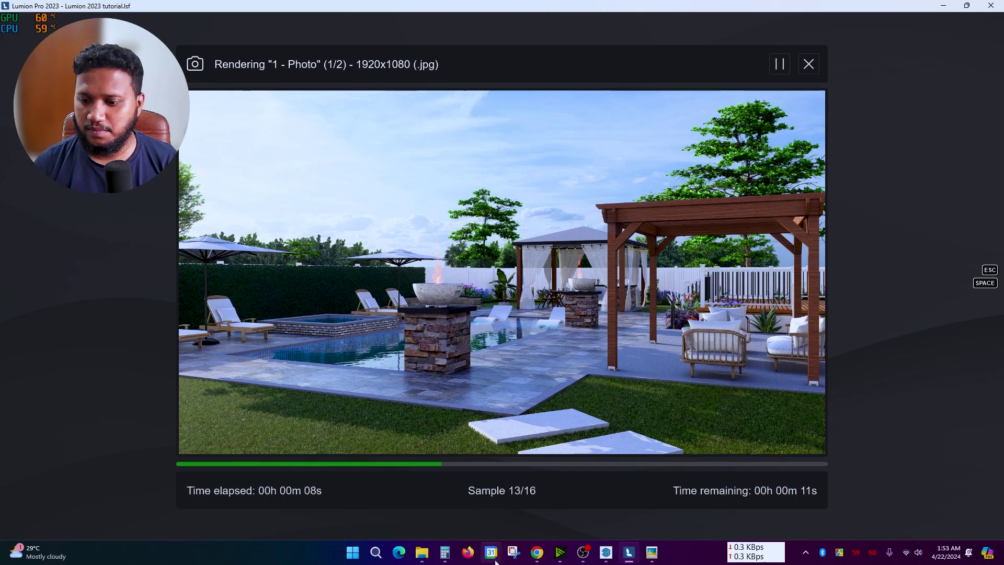
# Switch to File Explorer, open New folder on the Desktop, and view the rendered images of 1 - Photo and 2 - Photo.
pyautogui.click(443, 553)
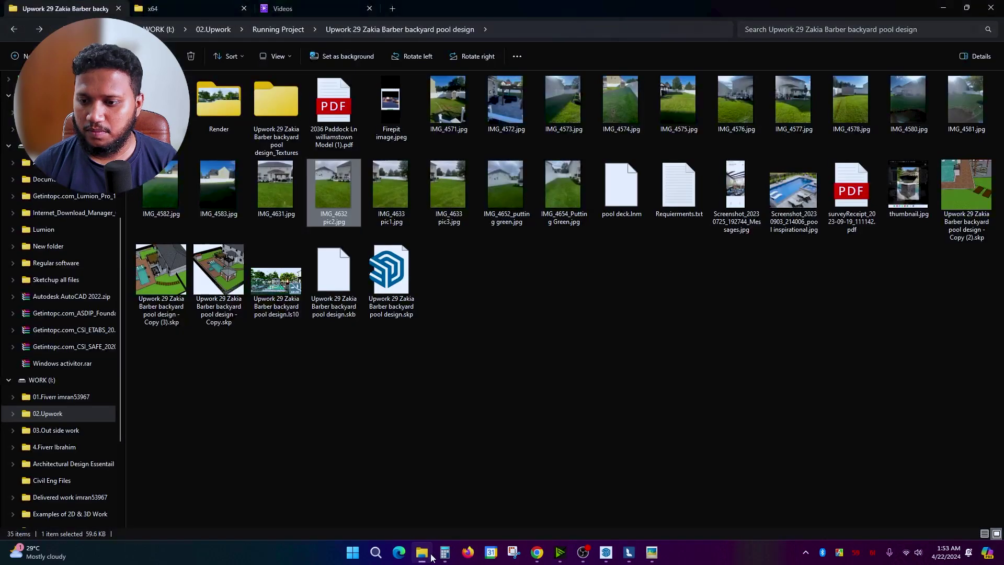
pyautogui.click(196, 7)
pyautogui.scroll(5, 61, 231)
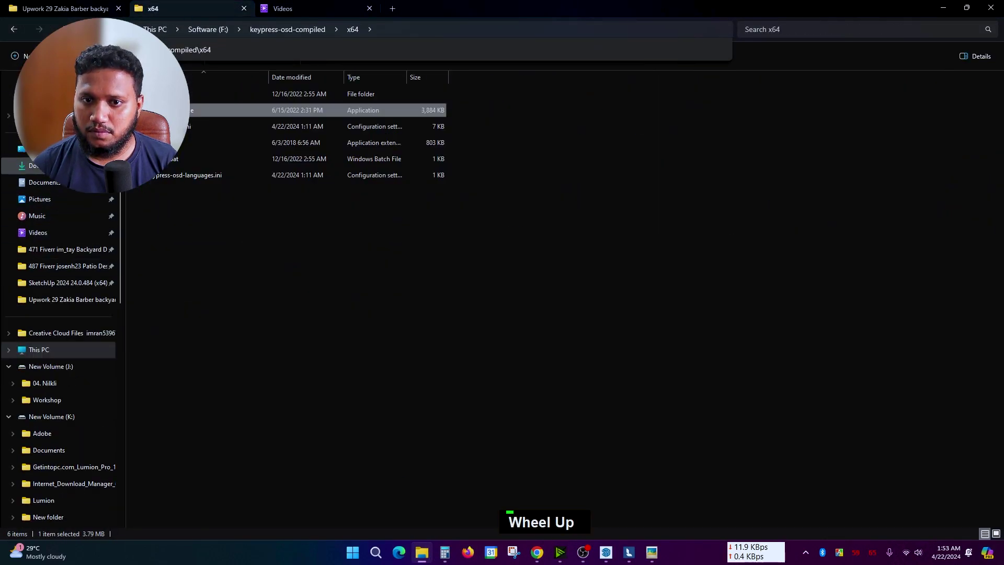
pyautogui.click(31, 149)
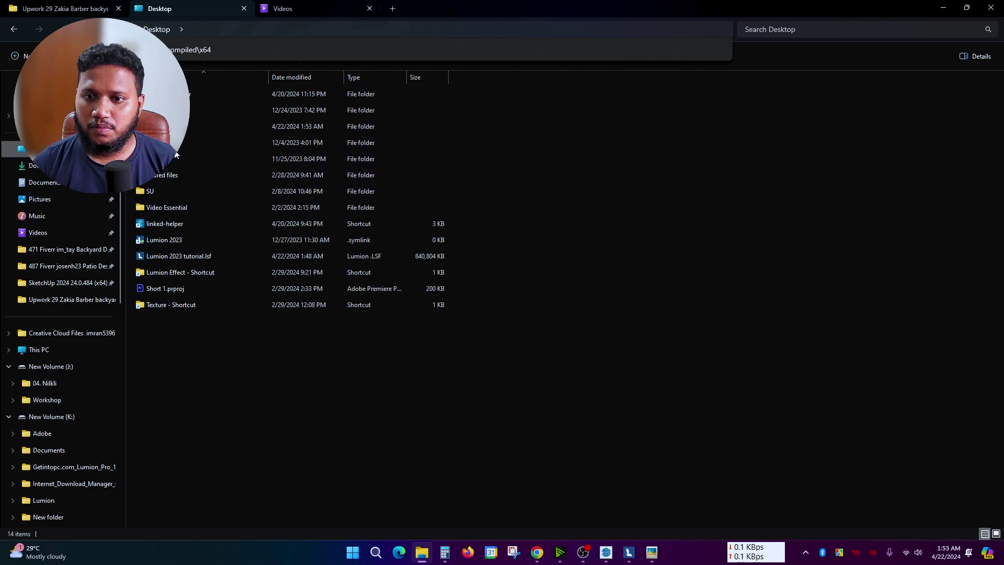
pyautogui.doubleClick(176, 127)
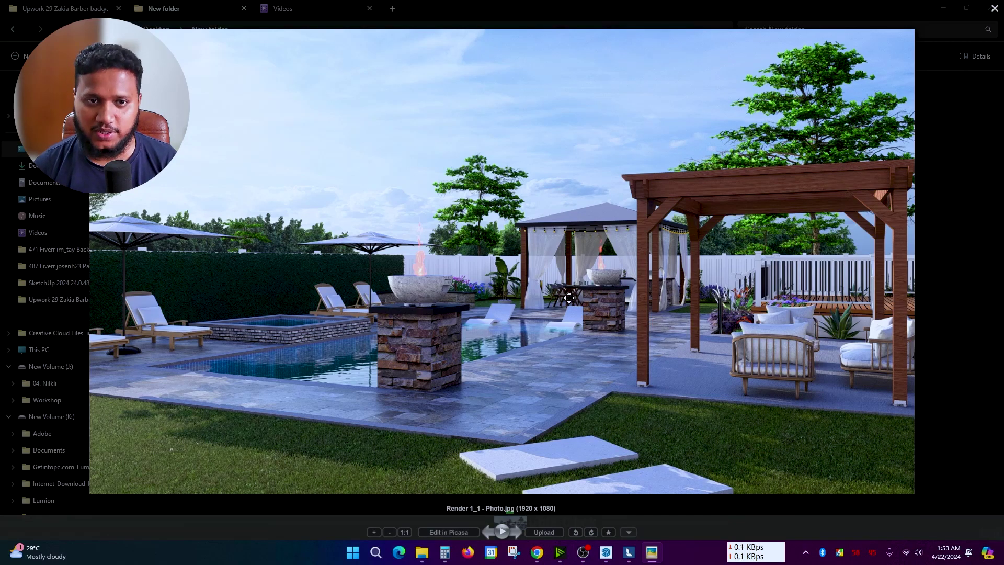
pyautogui.press('Right')
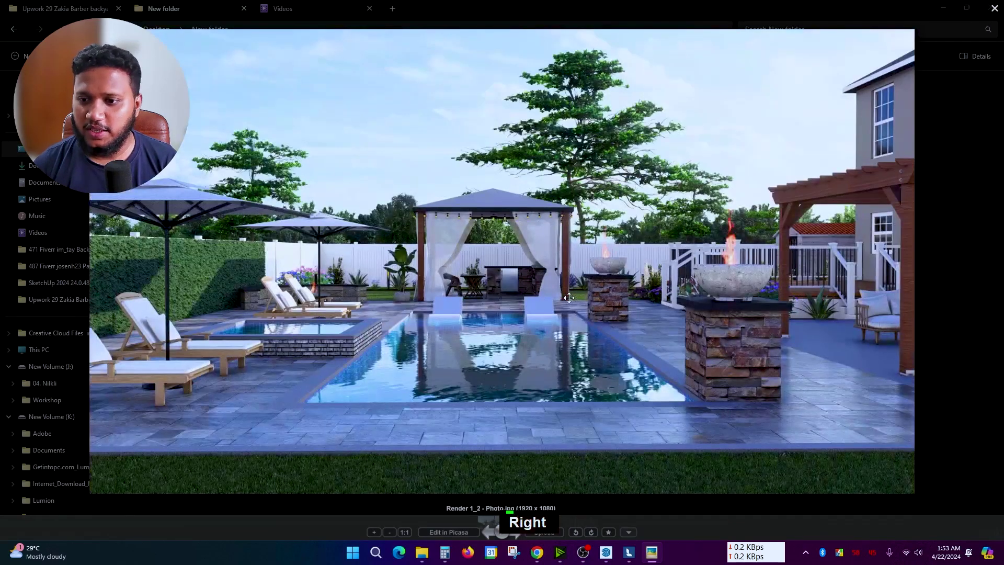